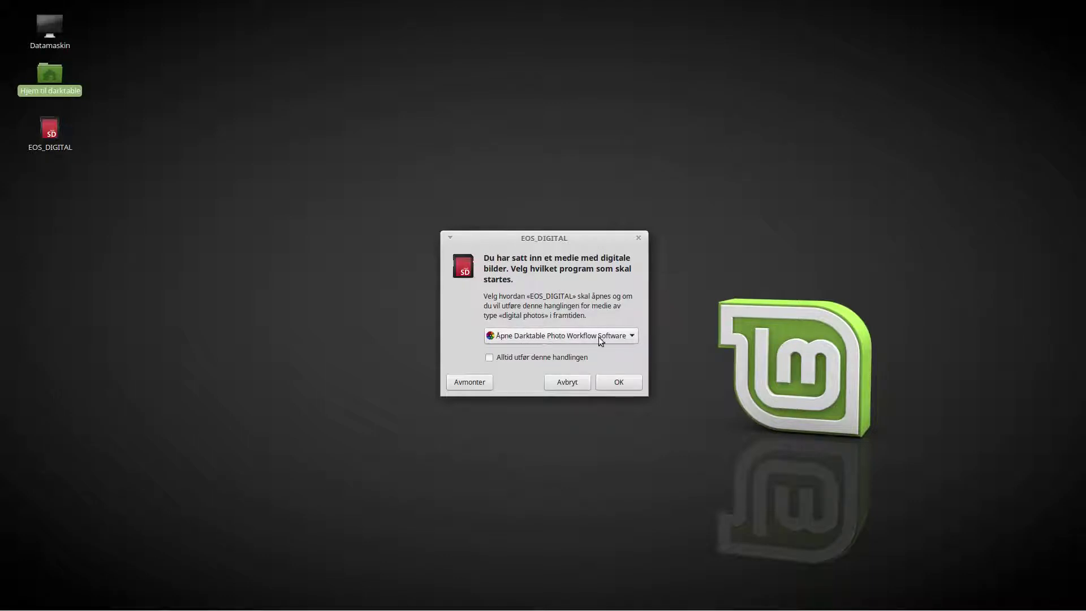
# Open the newly inserted EOS_DIGITAL camera card with darktable from the autorun dialog
pyautogui.click(619, 383)
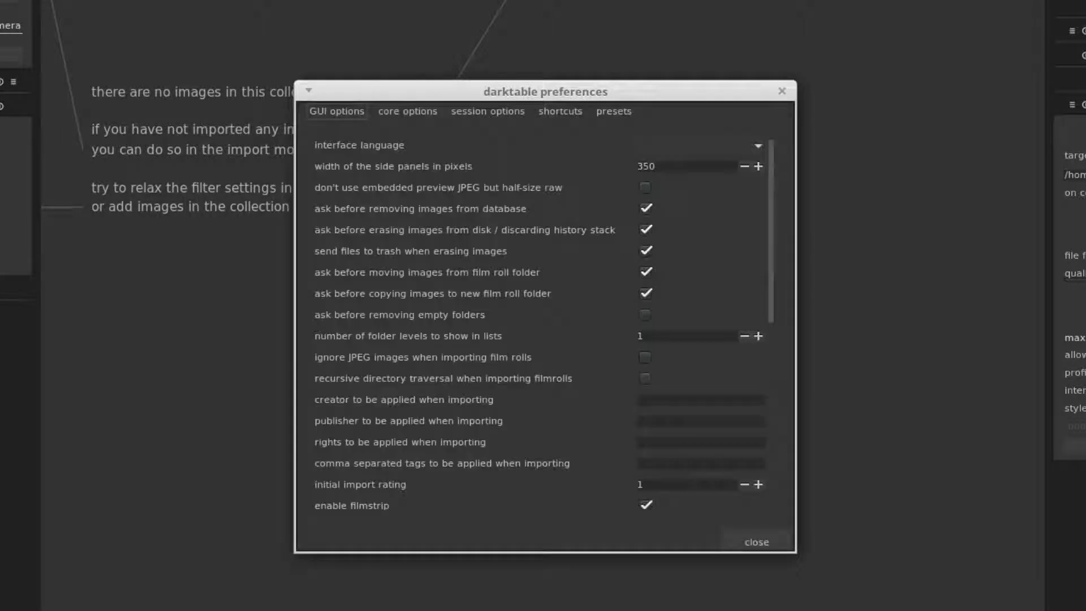
# Switch darktable's preferences to the session tab with the file naming pattern
pyautogui.click(484, 113)
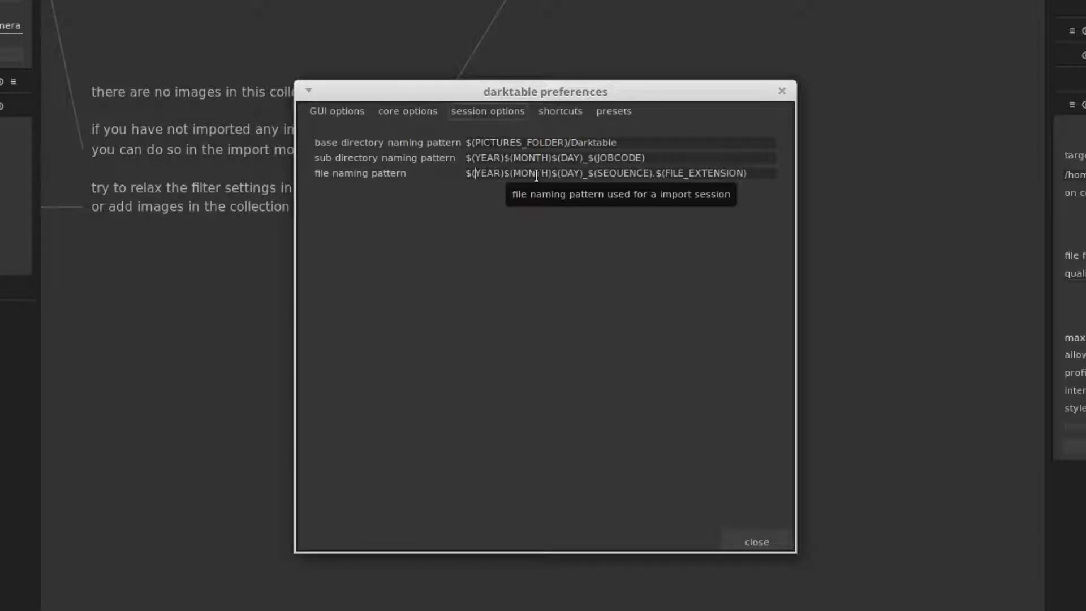
# Insert EXIF_ after '$(' so the naming pattern begins with $(EXIF_YEAR)
pyautogui.write('EXIF')
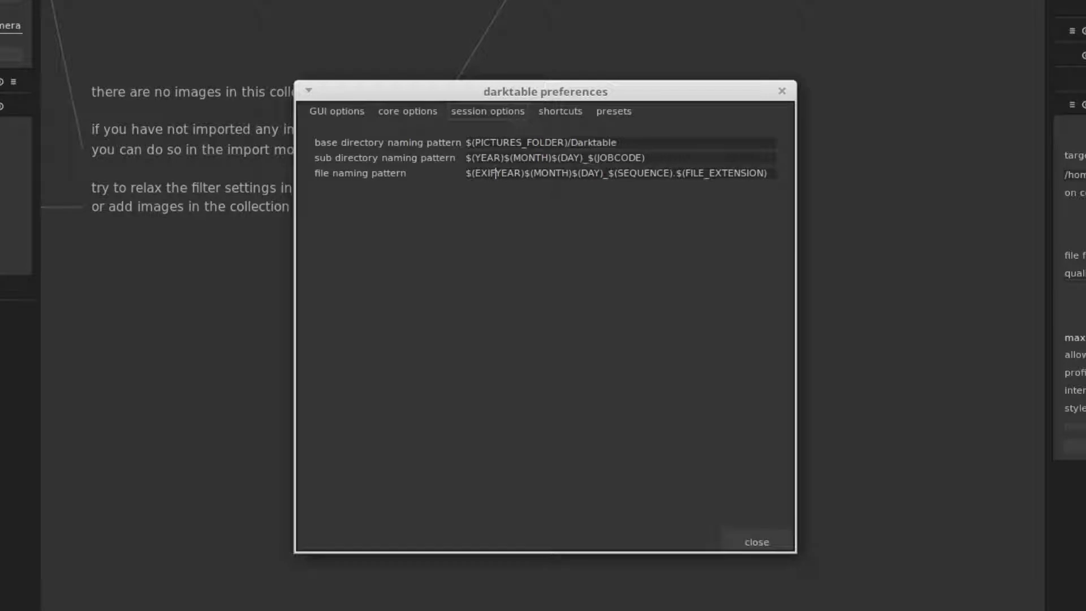
pyautogui.write('_')
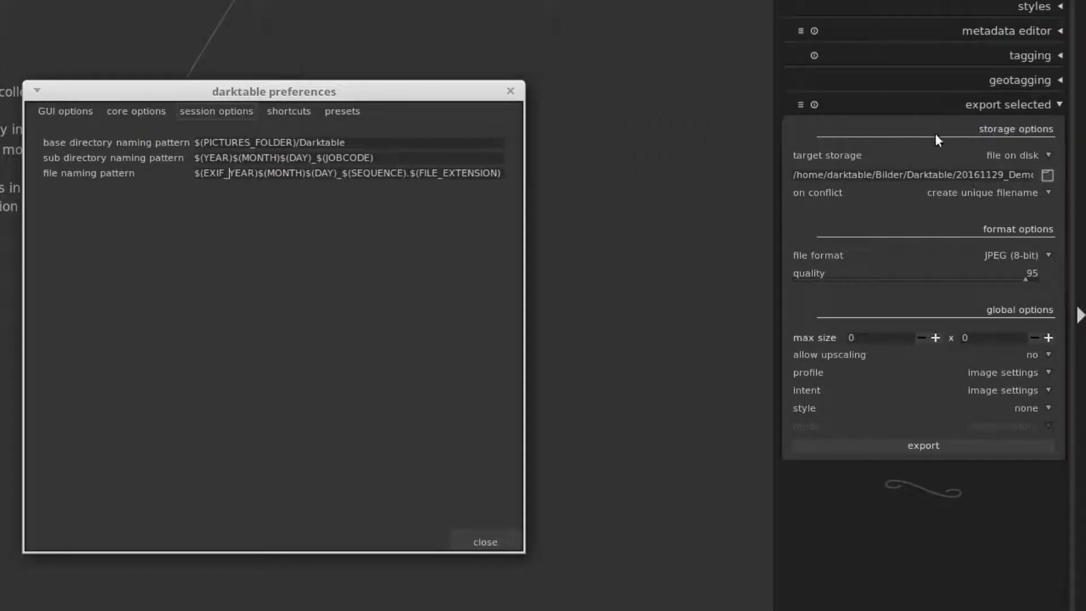
# Delete the EXIF_ prefix so the pattern reads $(YEAR)$(MONTH)$(DAY)_$(SEQUENCE).$(FILE_EXTENSION)
pyautogui.moveTo(925, 175)
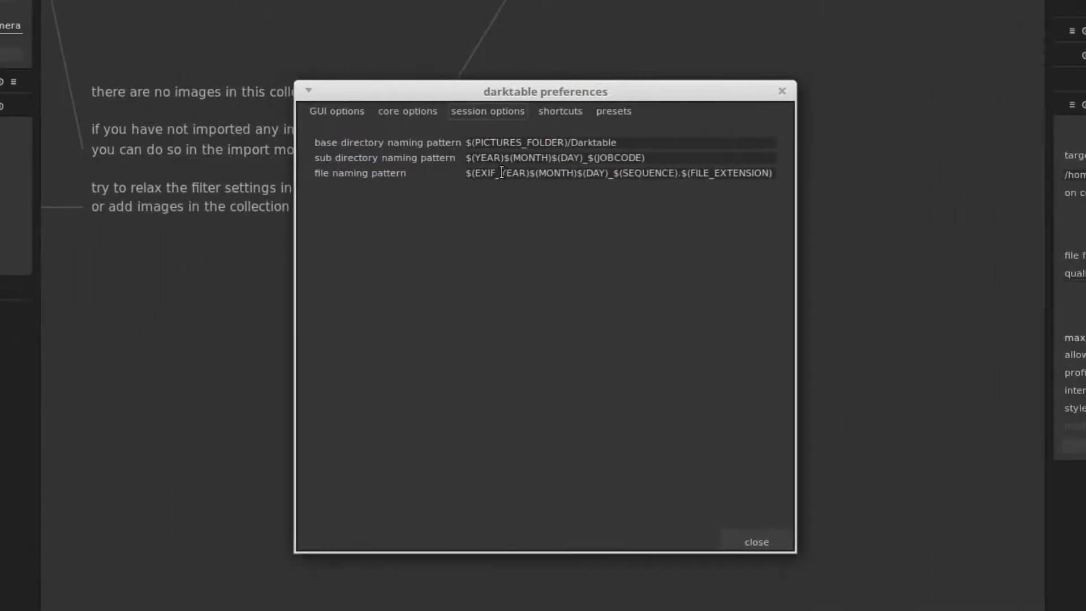
pyautogui.press('BackSpace')
pyautogui.press('BackSpace')
pyautogui.press('BackSpace')
pyautogui.press('BackSpace')
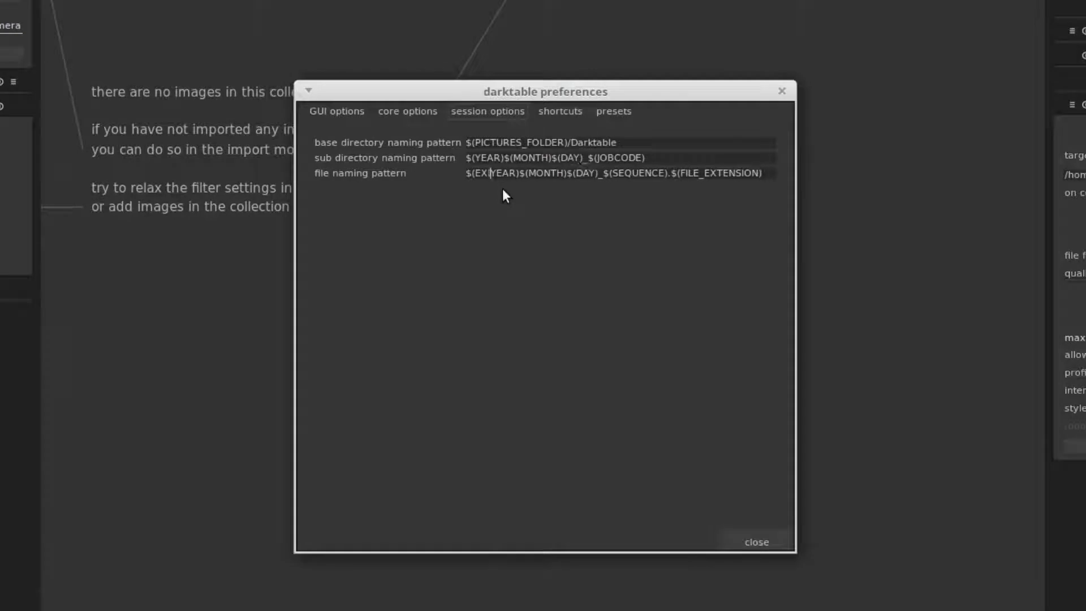
pyautogui.press('BackSpace')
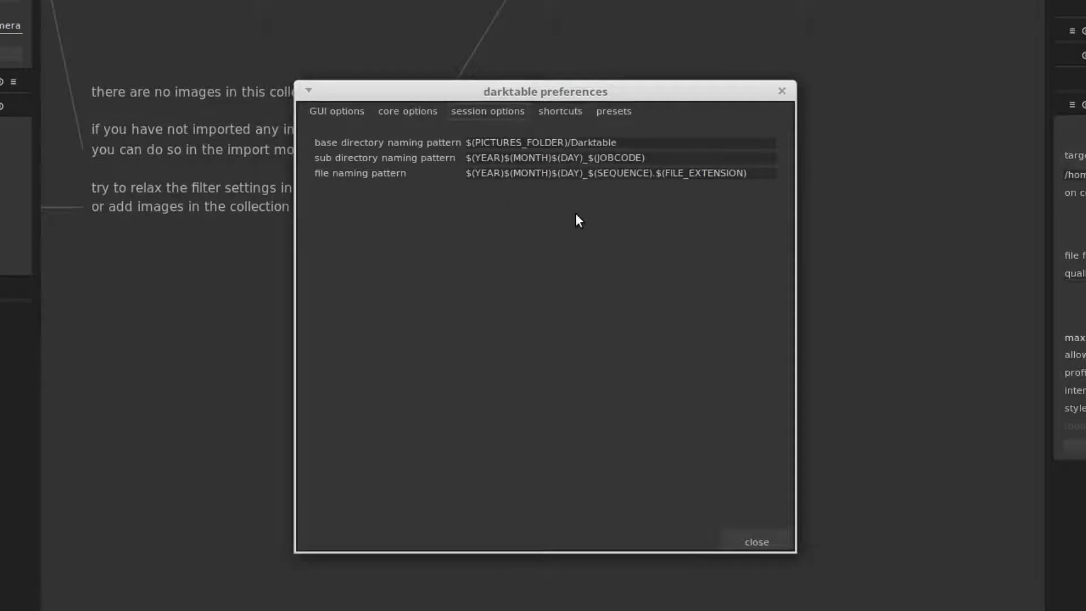
# Close preferences and import all camera-card photos under jobcode Testimport
pyautogui.click(753, 540)
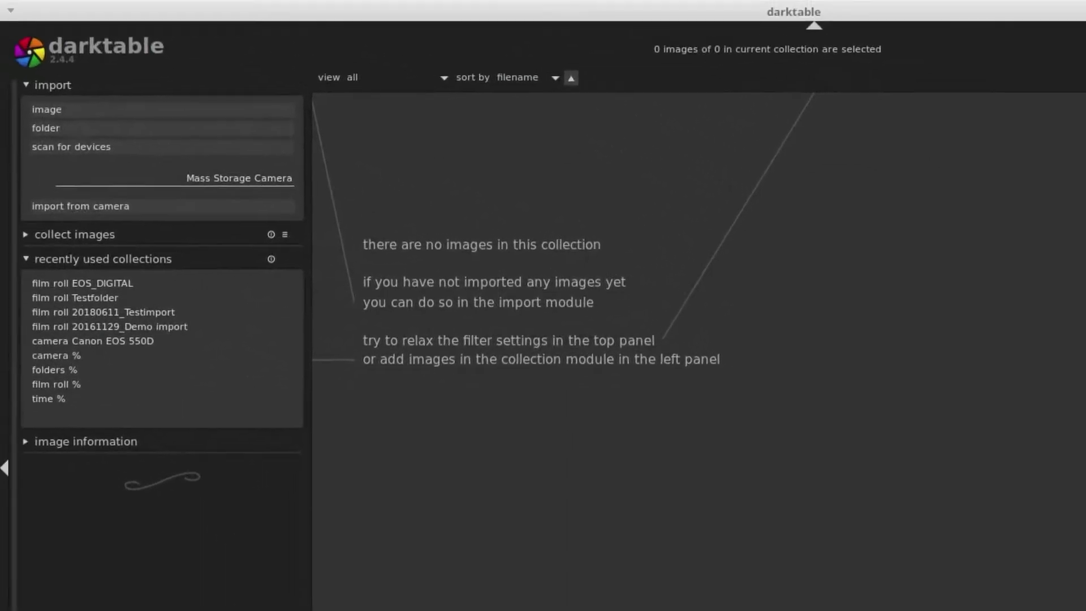
pyautogui.click(113, 206)
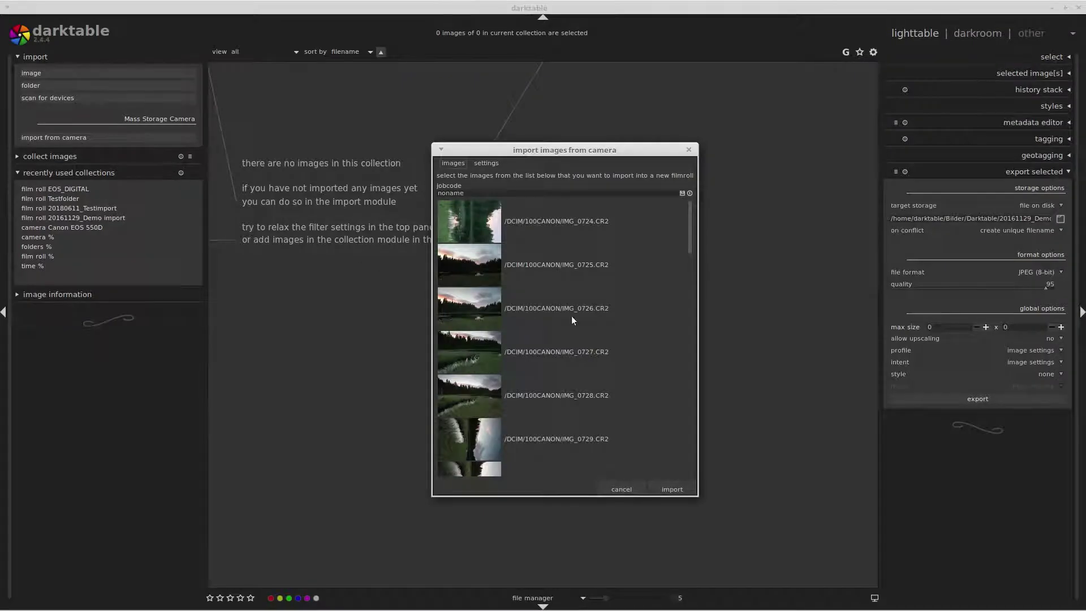
pyautogui.doubleClick(473, 193)
pyautogui.write('Testimport')
pyautogui.click(541, 220)
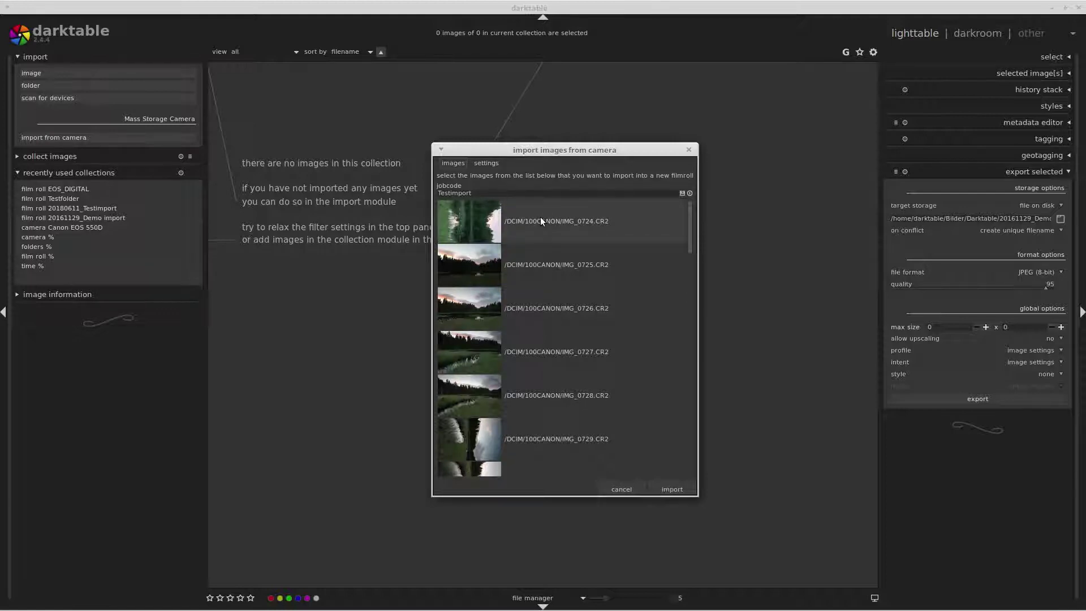
pyautogui.hotkey('ctrl', 'a')
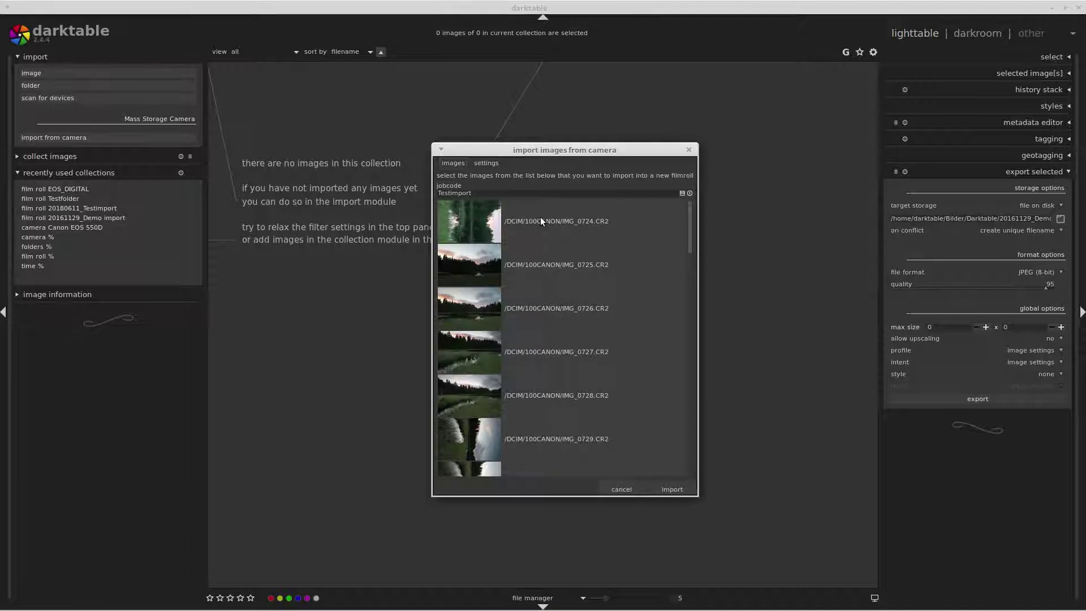
pyautogui.click(671, 489)
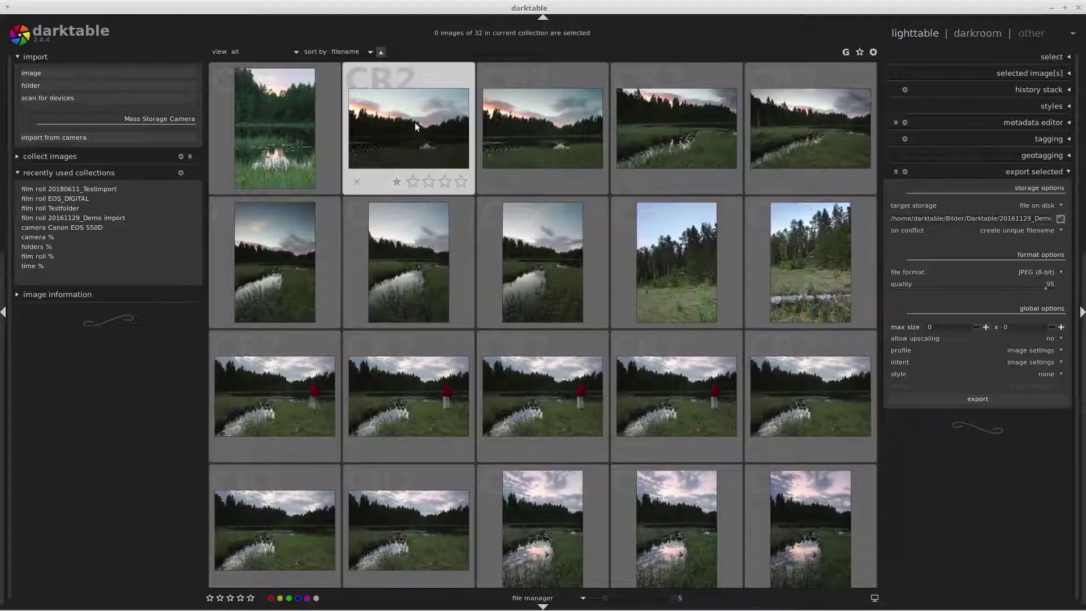
# Import the Bilder/Darktable/Testfolder folder as a film roll
pyautogui.click(28, 84)
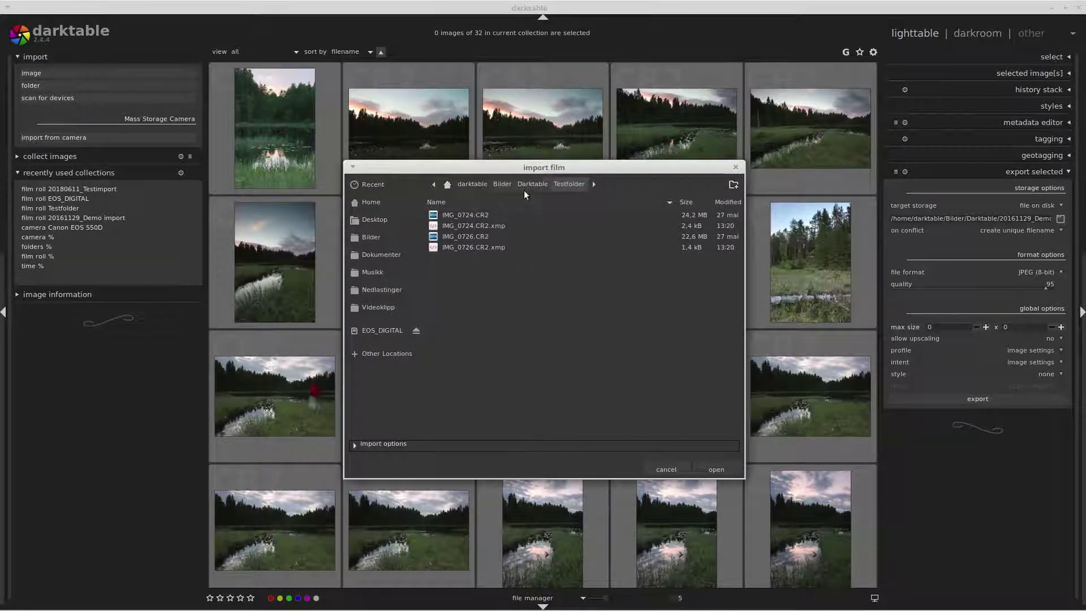
pyautogui.click(374, 237)
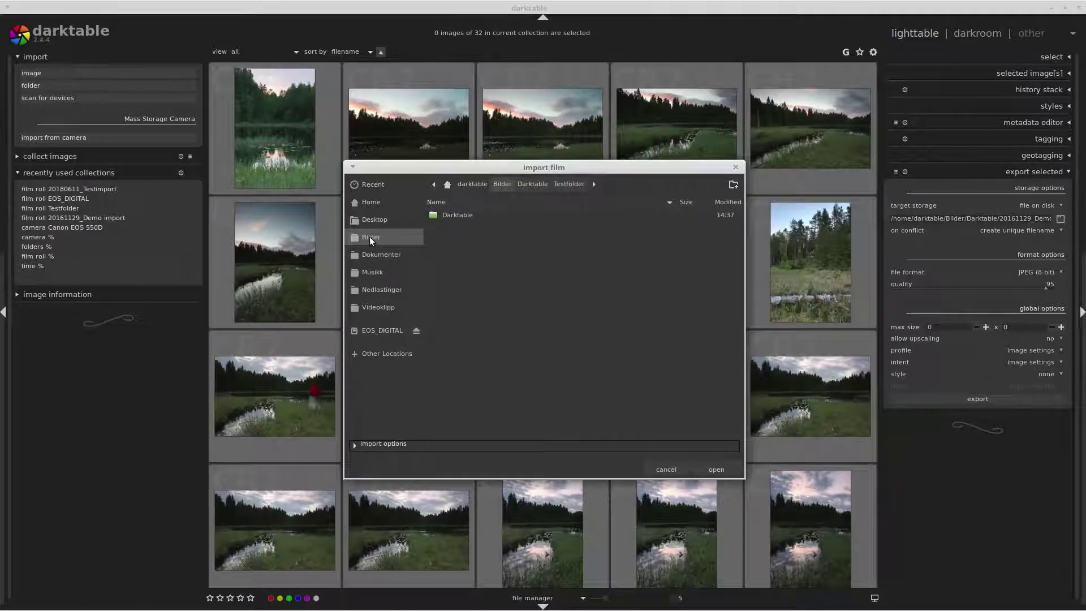
pyautogui.doubleClick(458, 214)
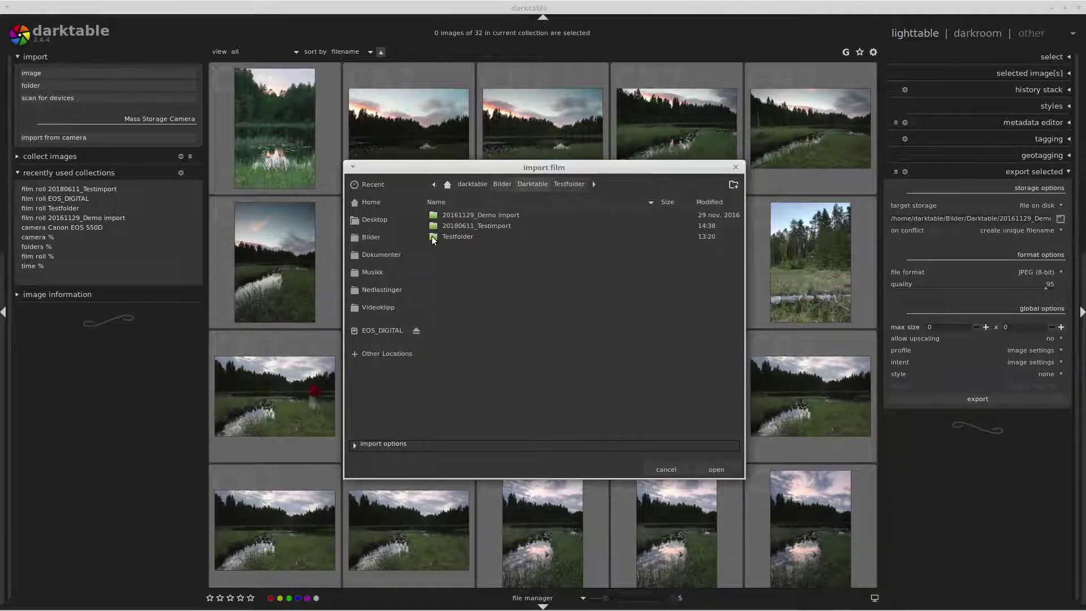
pyautogui.click(432, 238)
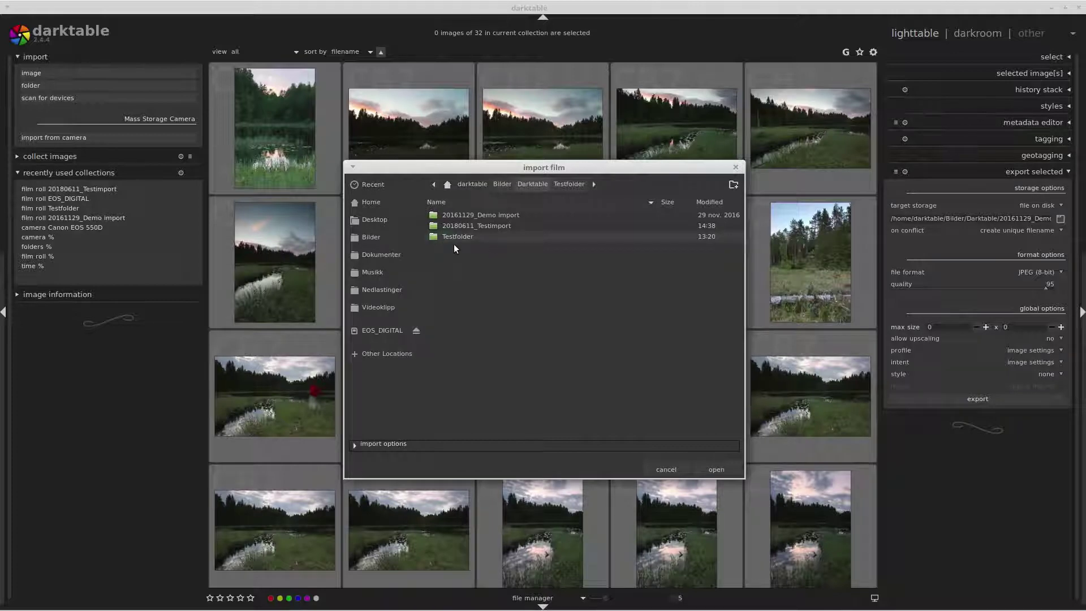
pyautogui.click(715, 469)
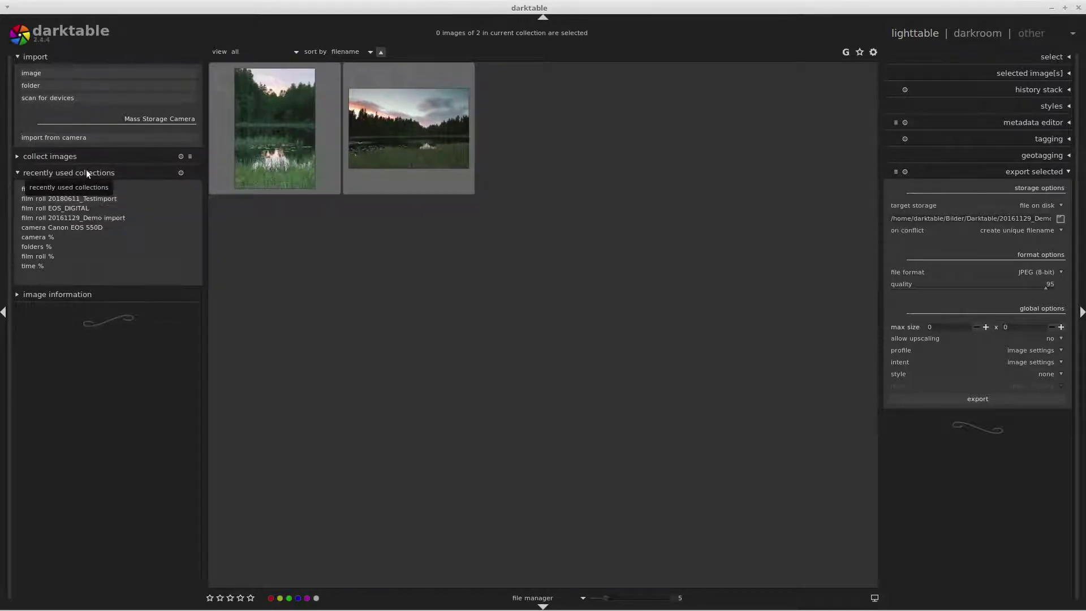
# Reopen the 20180611_Testimport film roll from recent collections and select its first thumbnail
pyautogui.click(98, 198)
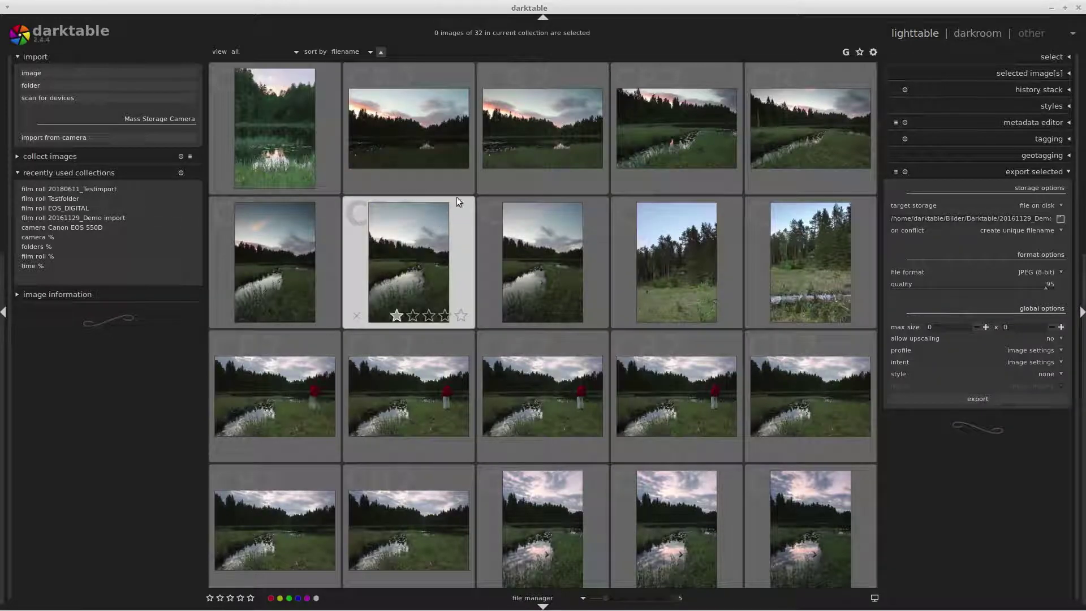
pyautogui.click(273, 137)
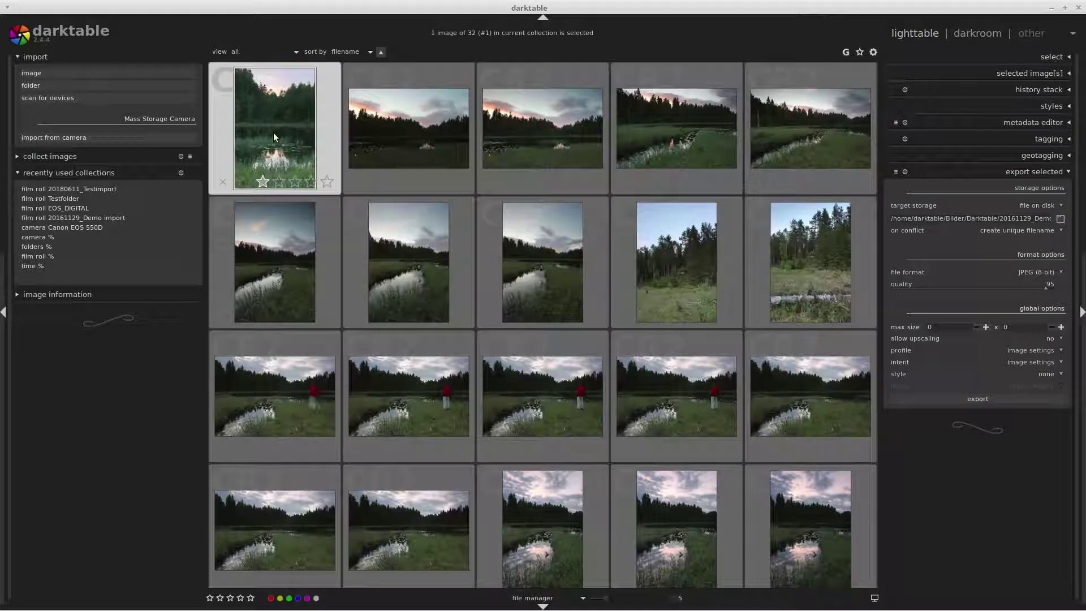
# In full-screen preview, reject 20180611_0011.CR2 and rate 20180611_0013.CR2 two stars
pyautogui.press('z')
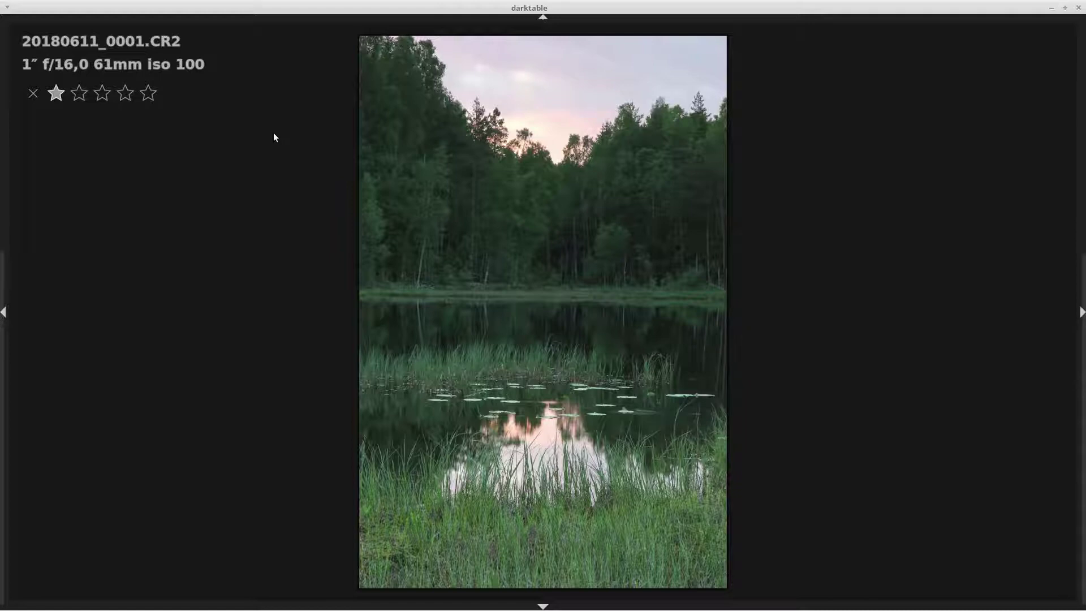
pyautogui.press('Right')
pyautogui.press('Right')
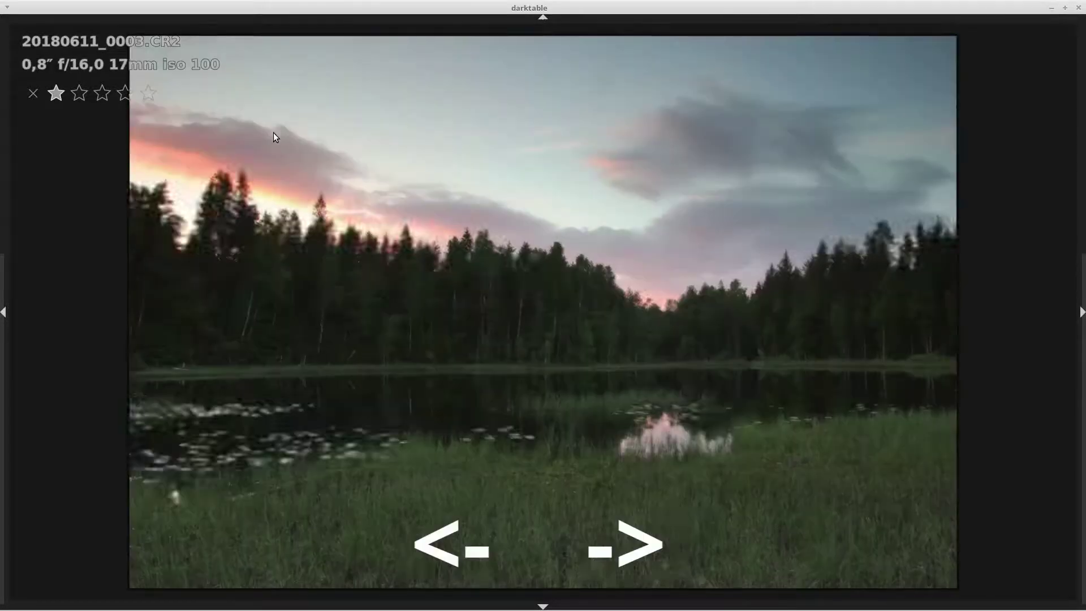
pyautogui.press('Right')
pyautogui.press('Right')
pyautogui.press('Right')
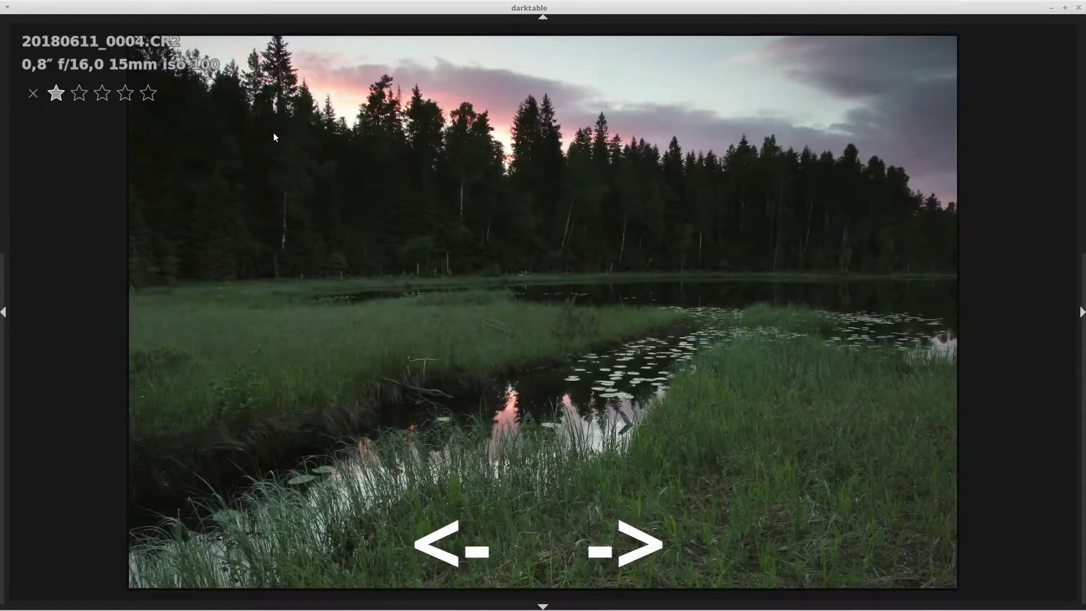
pyautogui.press('Right')
pyautogui.press('Right')
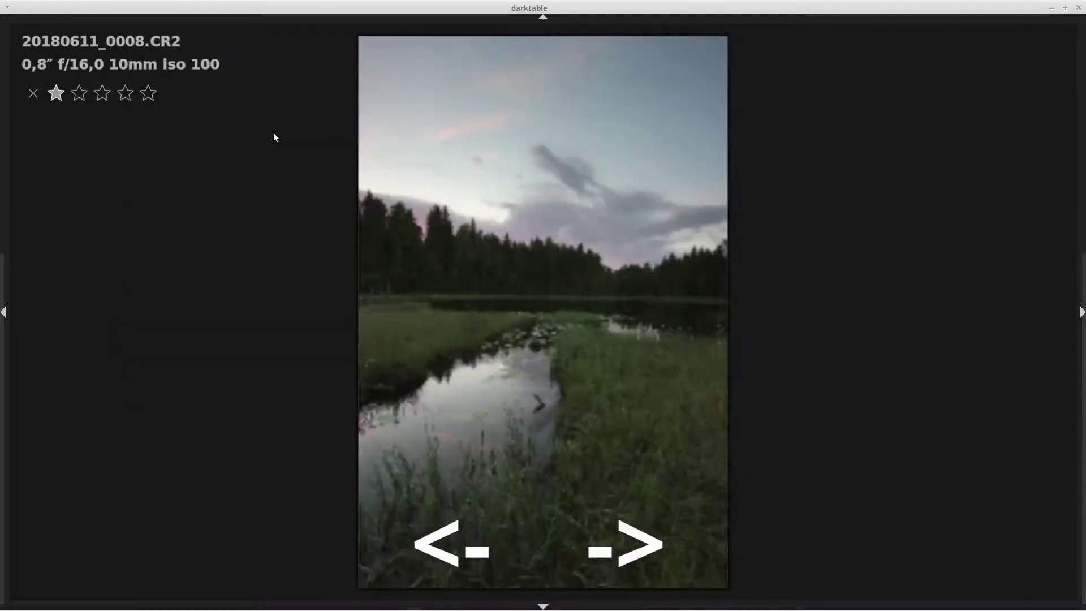
pyautogui.press('Right')
pyautogui.press('Right')
pyautogui.press('Right')
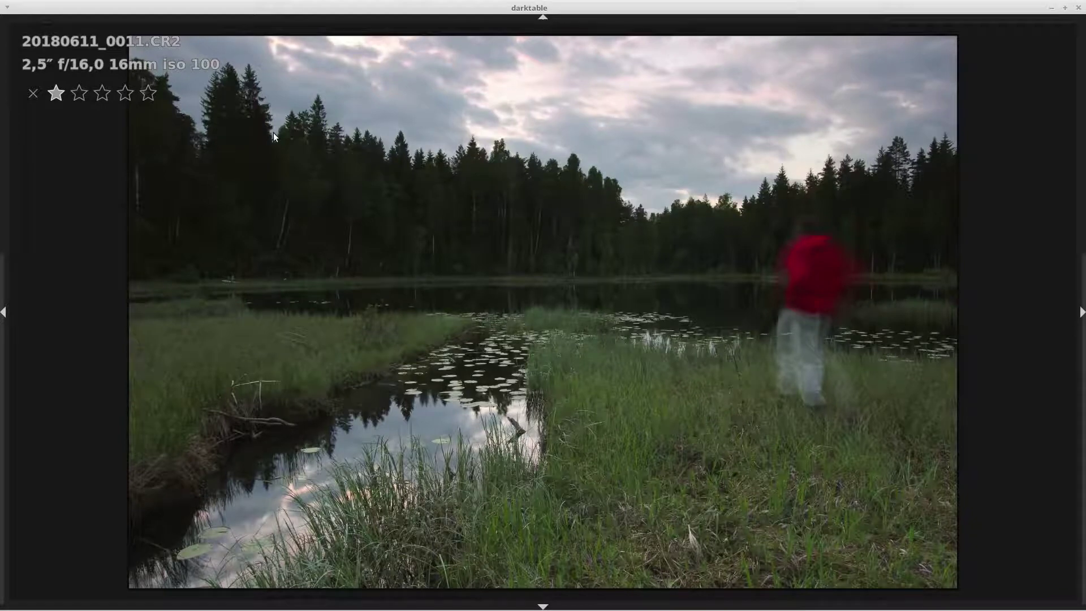
pyautogui.press('r')
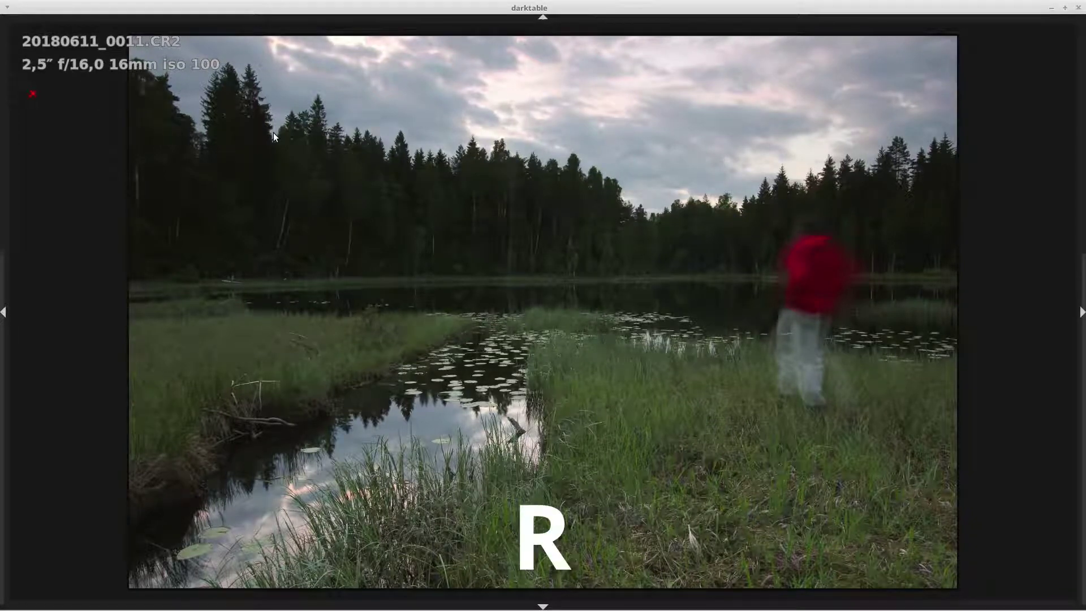
pyautogui.press('Right')
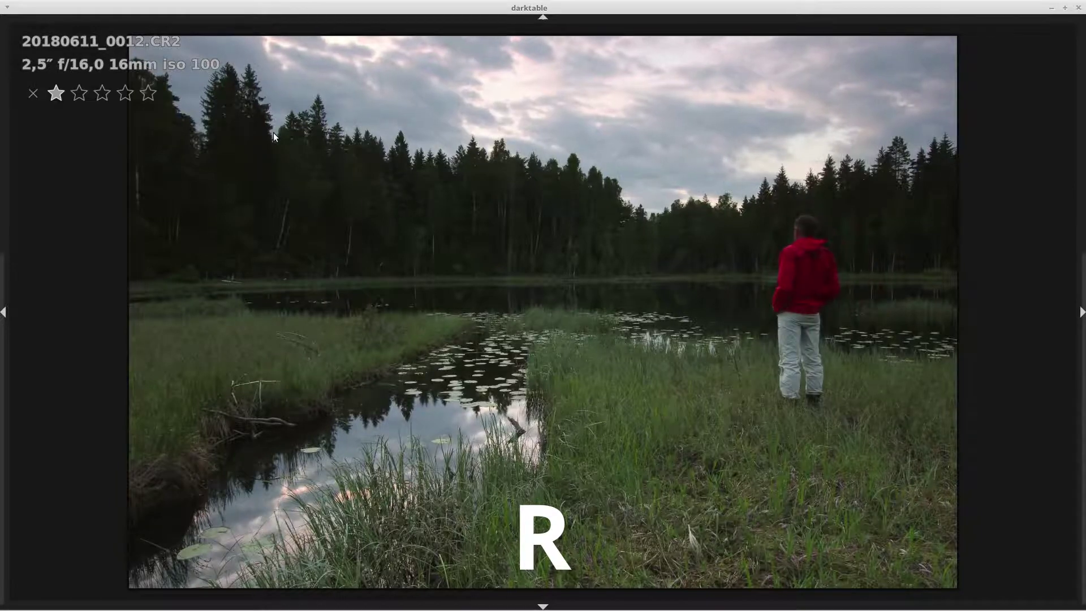
pyautogui.press('Right')
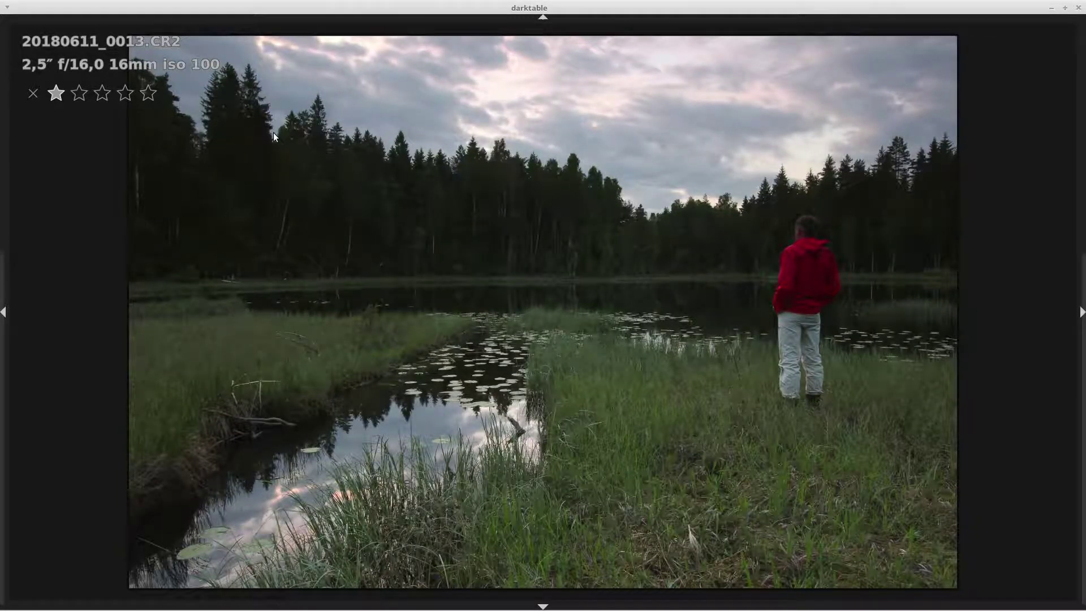
pyautogui.press('2')
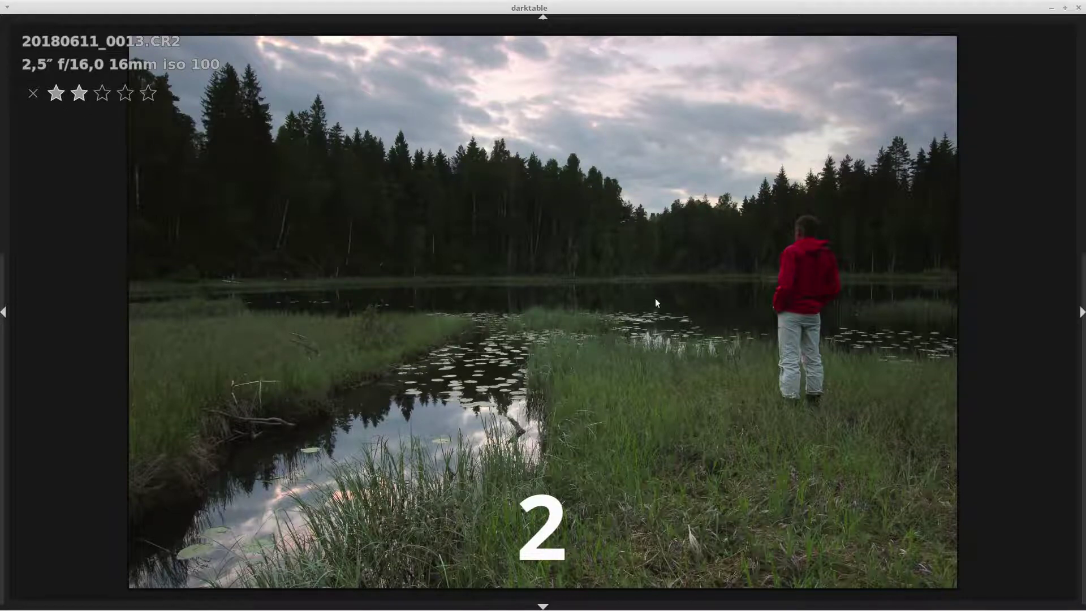
# Reject 20180611_0016.CR2 and 20180611_0017.CR2, then return to the lighttable grid
pyautogui.press('space')
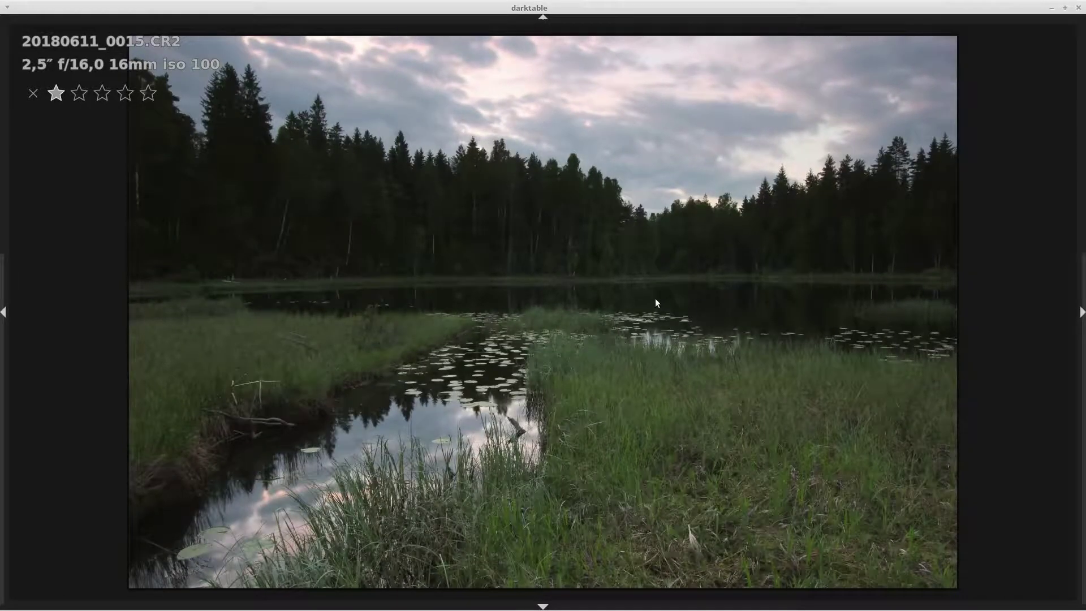
pyautogui.press('BackSpace')
pyautogui.press('space')
pyautogui.press('space')
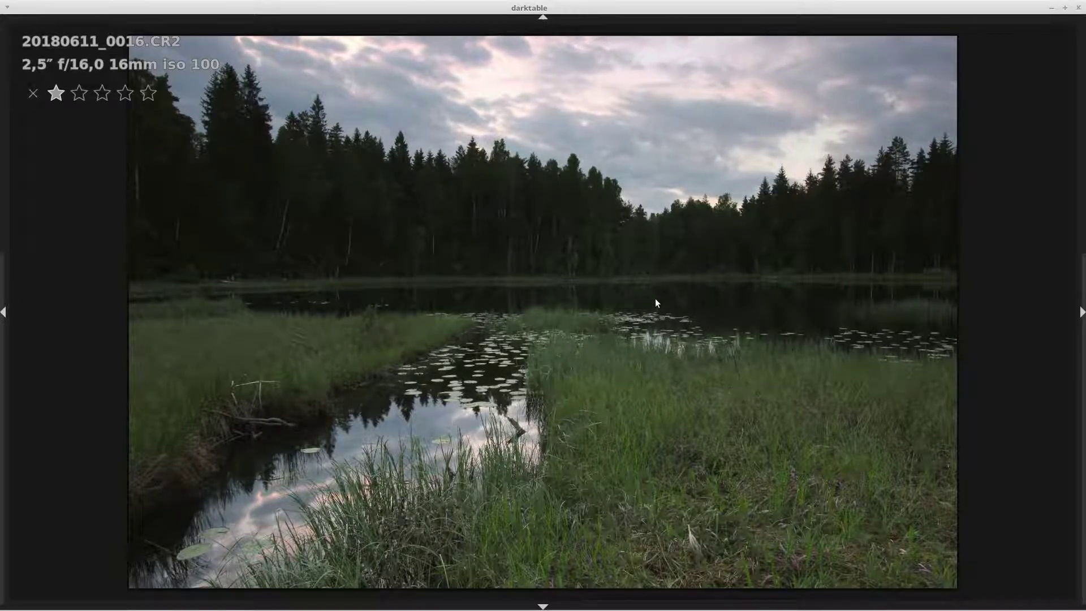
pyautogui.press('r')
pyautogui.press('space')
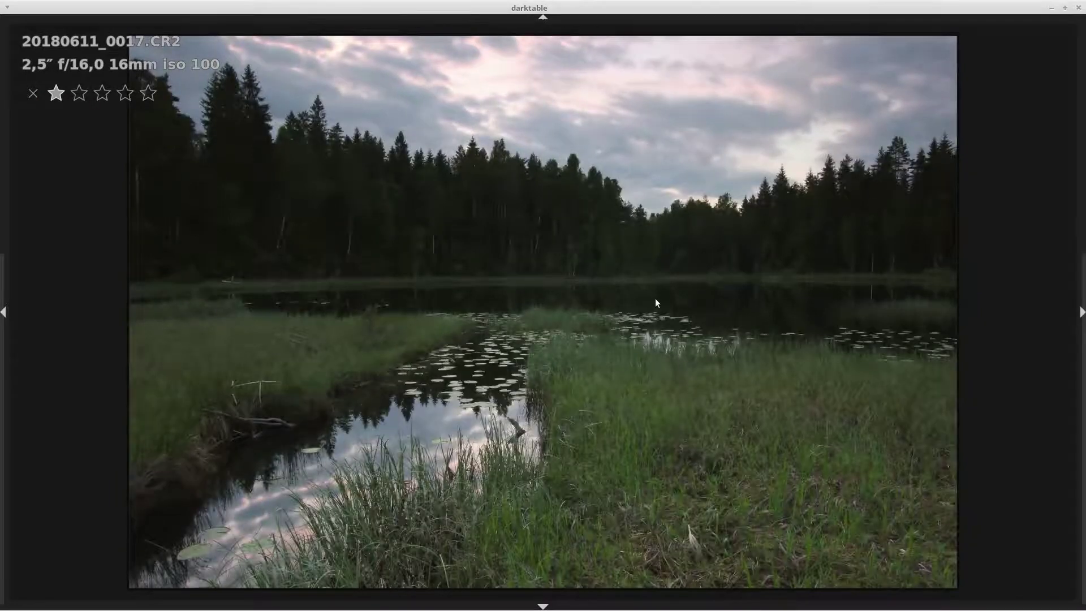
pyautogui.press('r')
pyautogui.press('space')
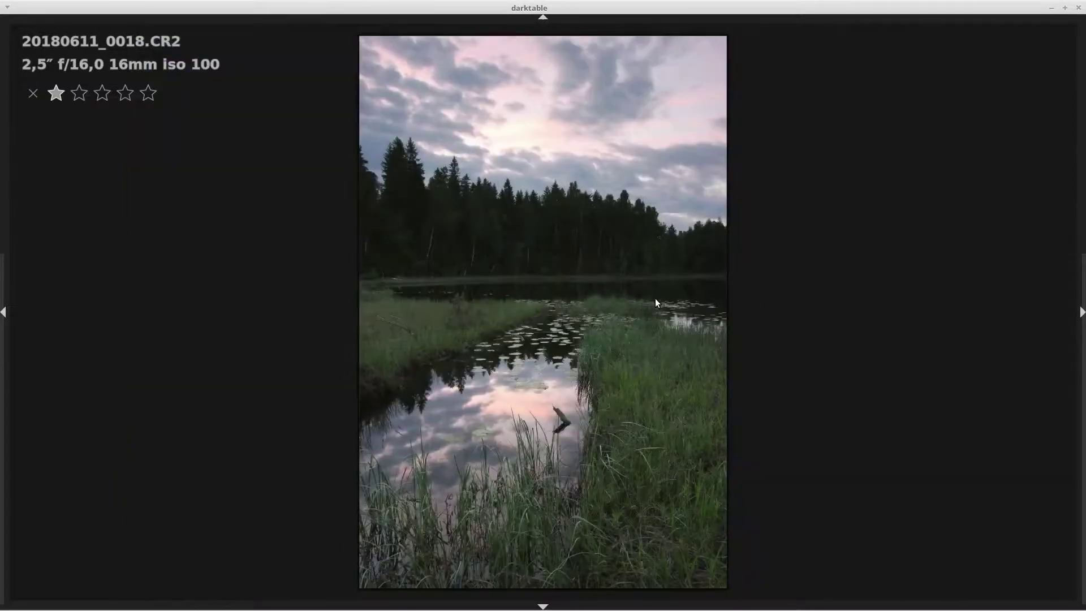
pyautogui.press('Escape')
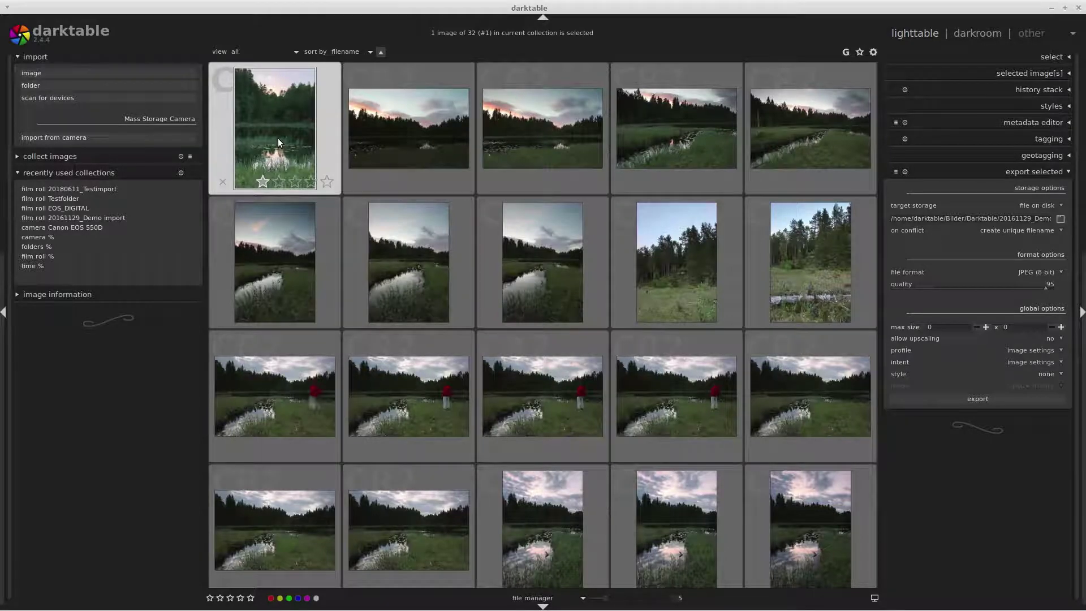
pyautogui.hotkey('ctrl', 'z')
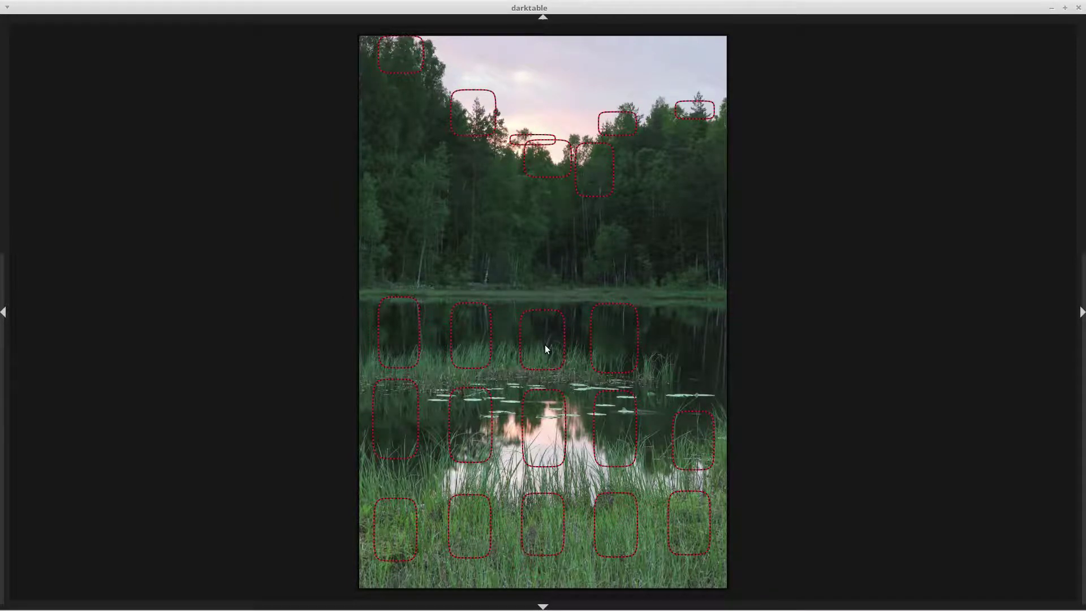
pyautogui.scroll(-1, 544, 345)
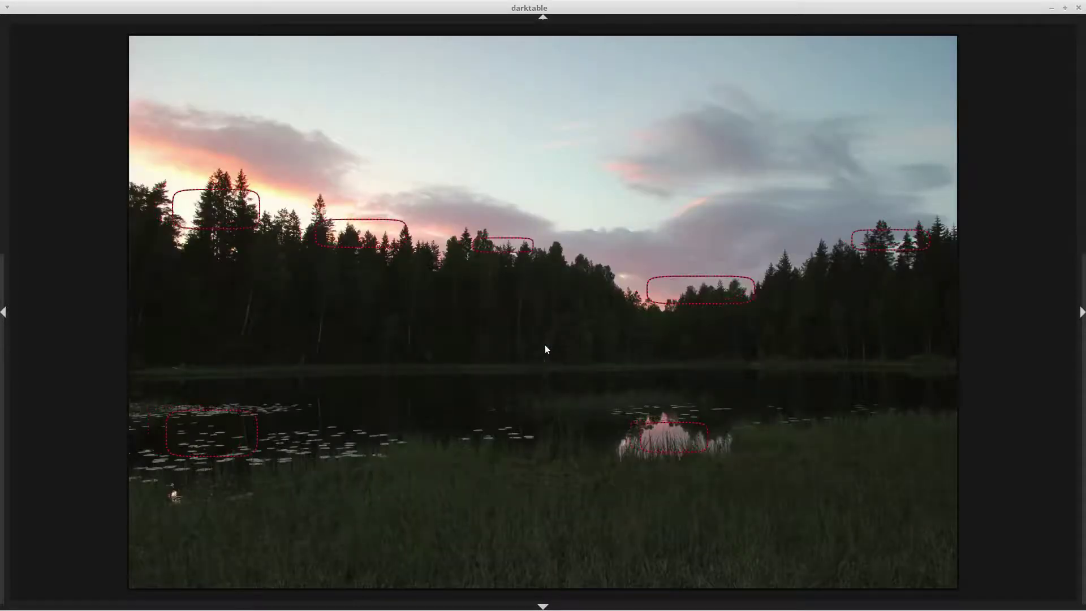
pyautogui.scroll(-1, 545, 345)
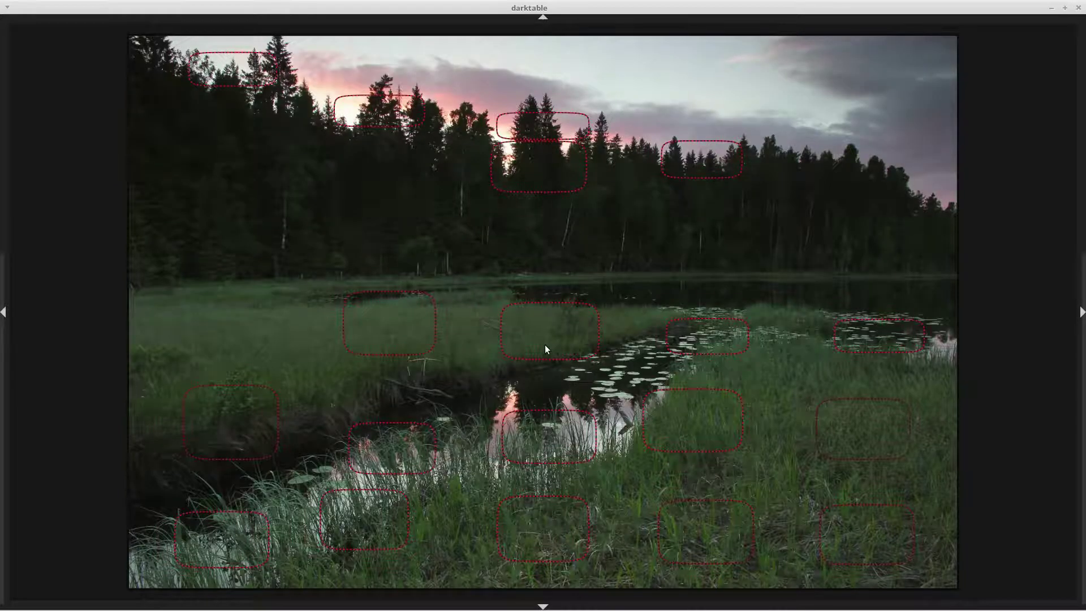
pyautogui.scroll(-1, 545, 344)
pyautogui.scroll(-1, 545, 345)
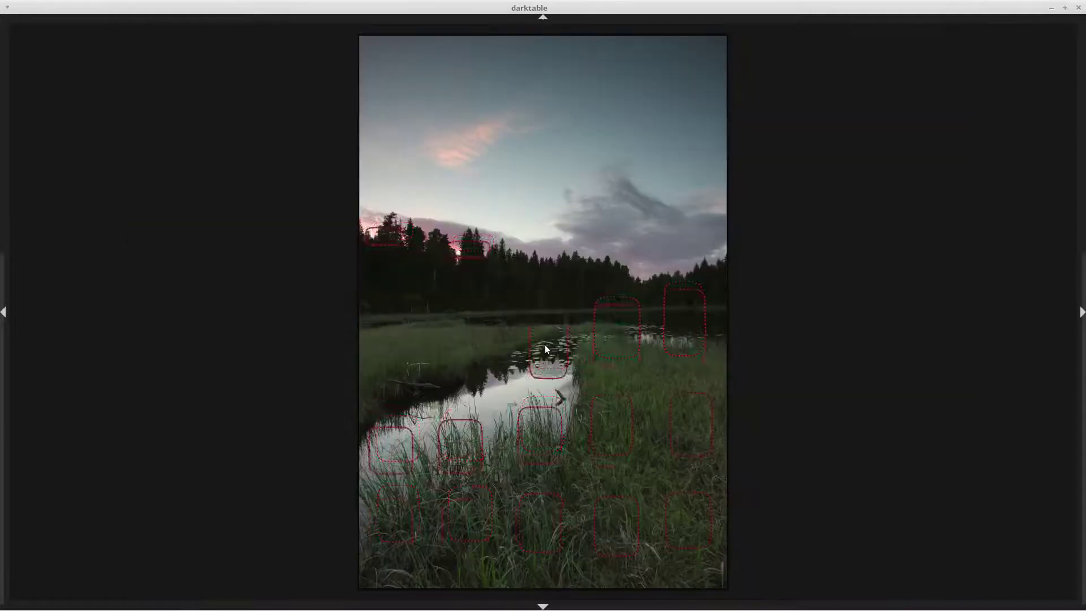
pyautogui.scroll(1, 545, 344)
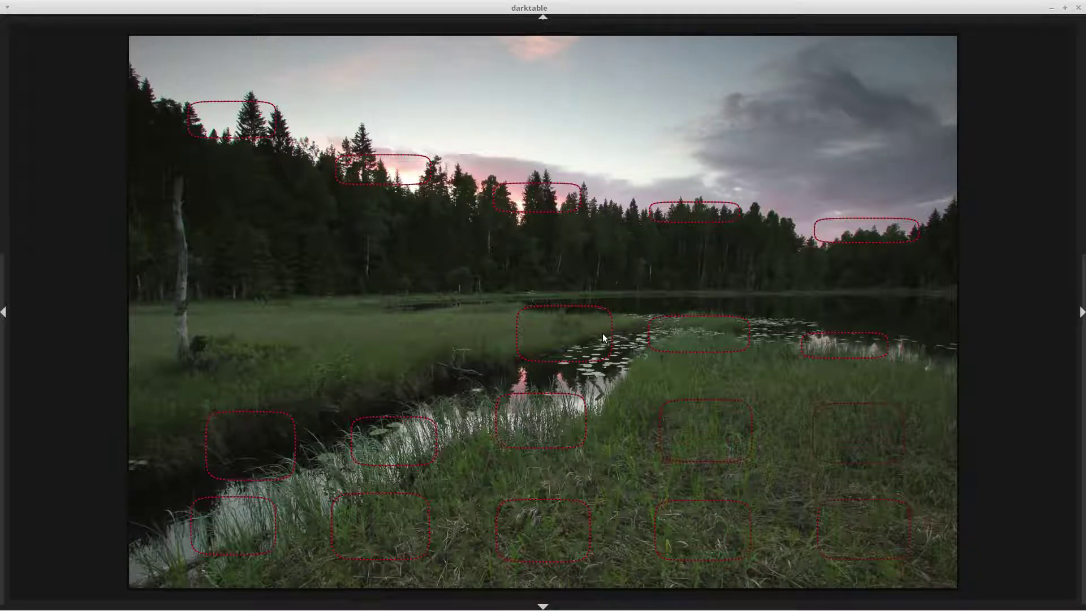
pyautogui.hotkey('ctrl', 'w')
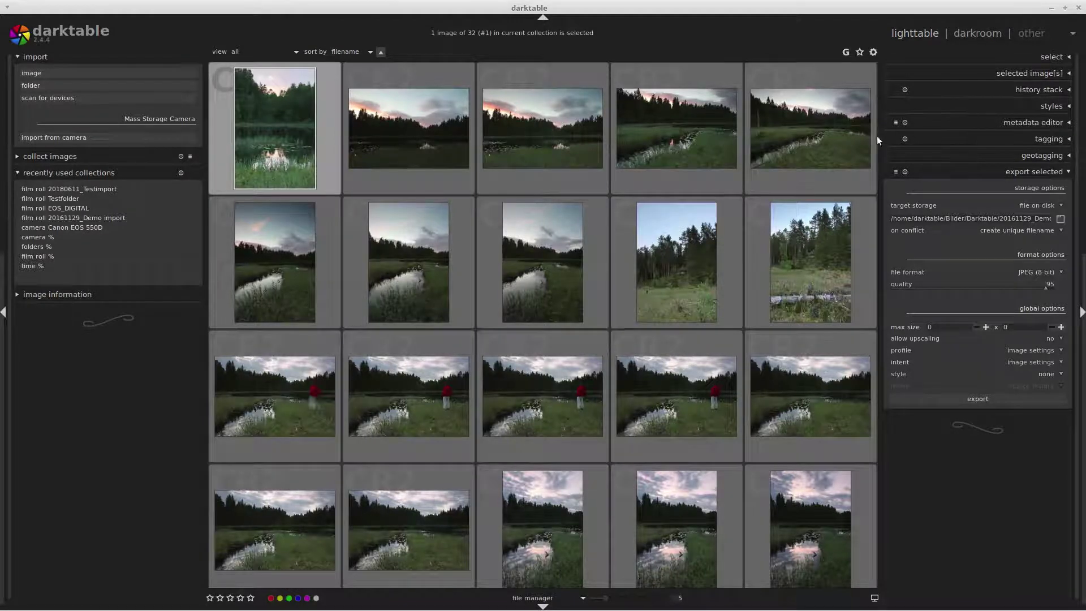
# Select the first five photos and tag them sunset, water and forest
pyautogui.click(1043, 139)
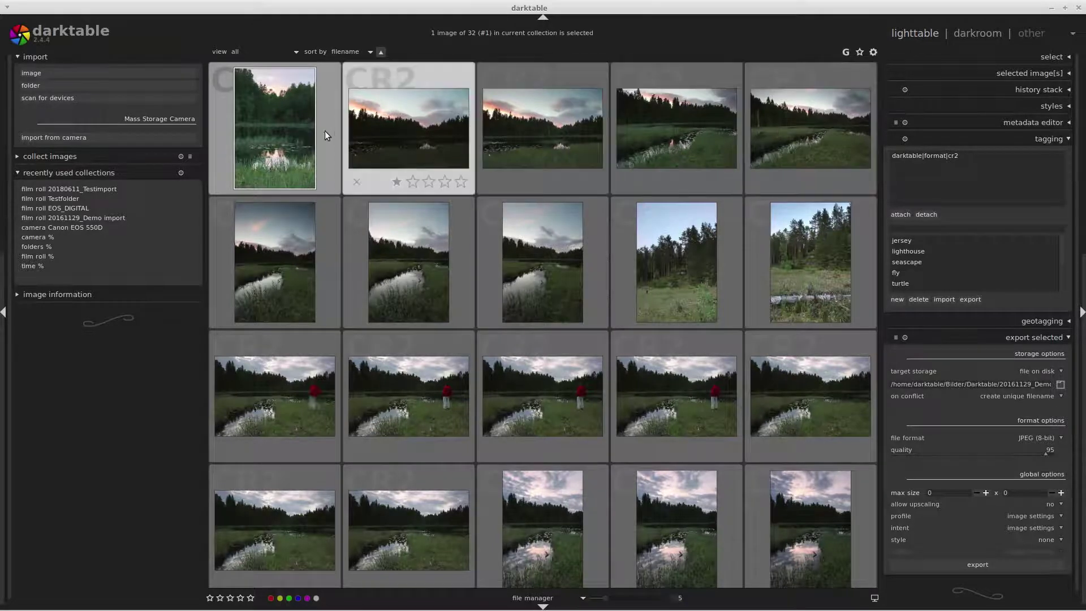
pyautogui.keyDown('shift'); pyautogui.click(802, 131); pyautogui.keyUp('shift')
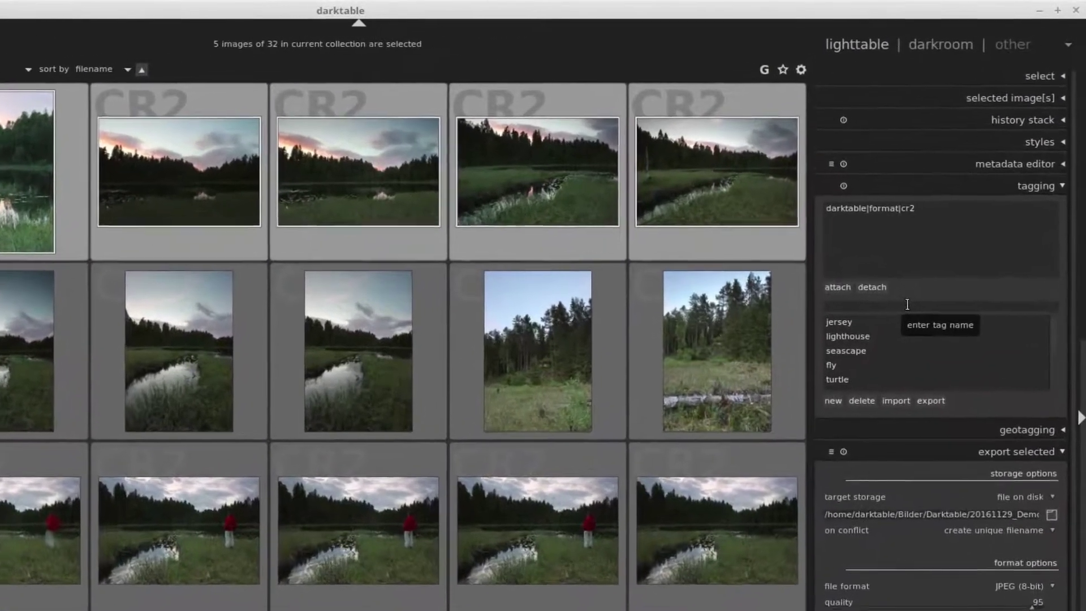
pyautogui.click(924, 276)
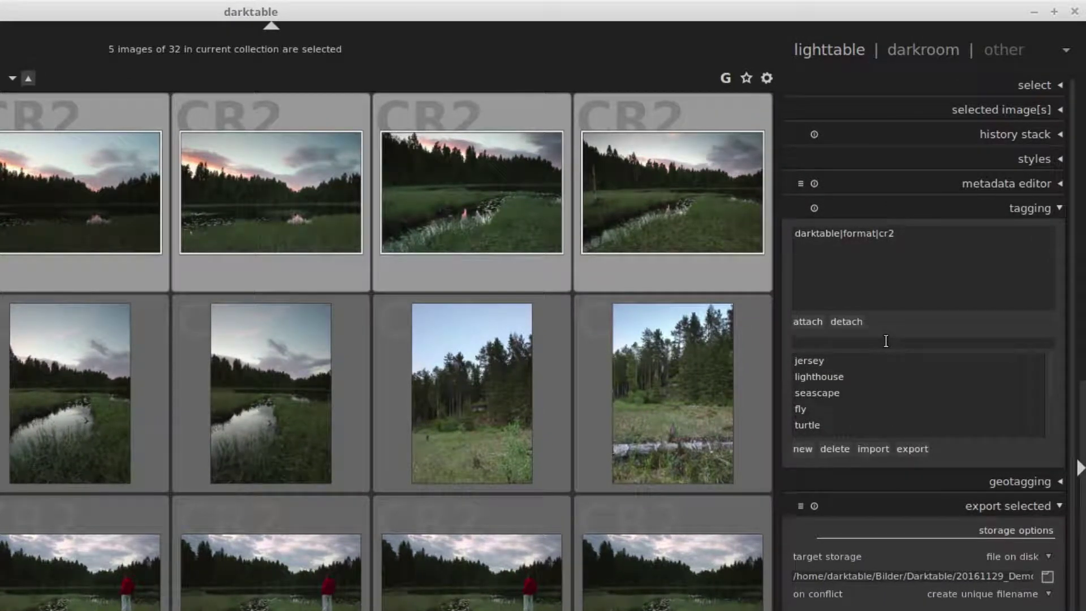
pyautogui.write('sunset')
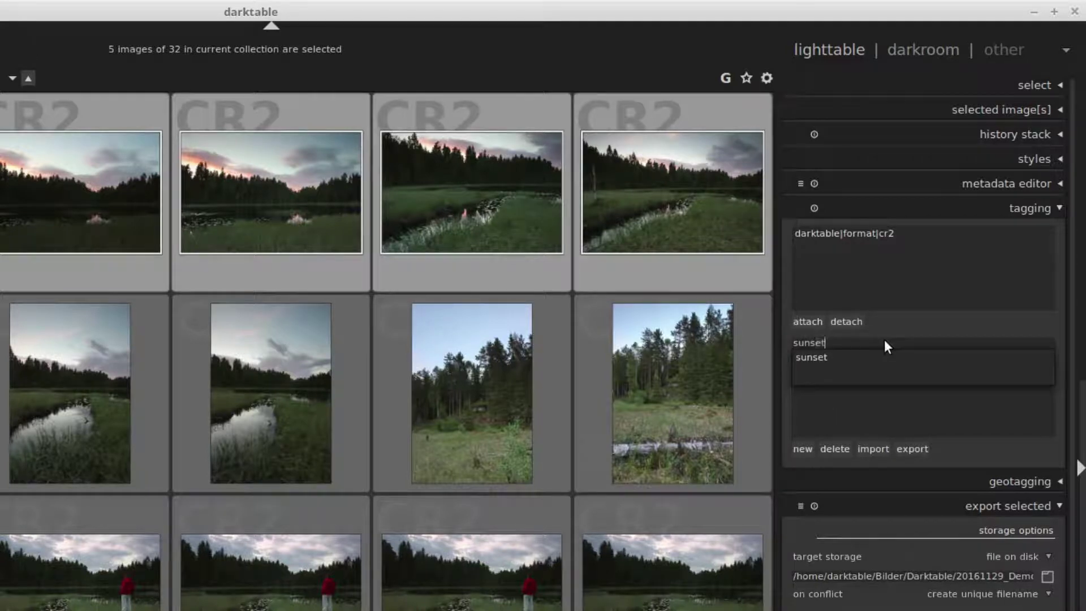
pyautogui.press('Return')
pyautogui.write('water')
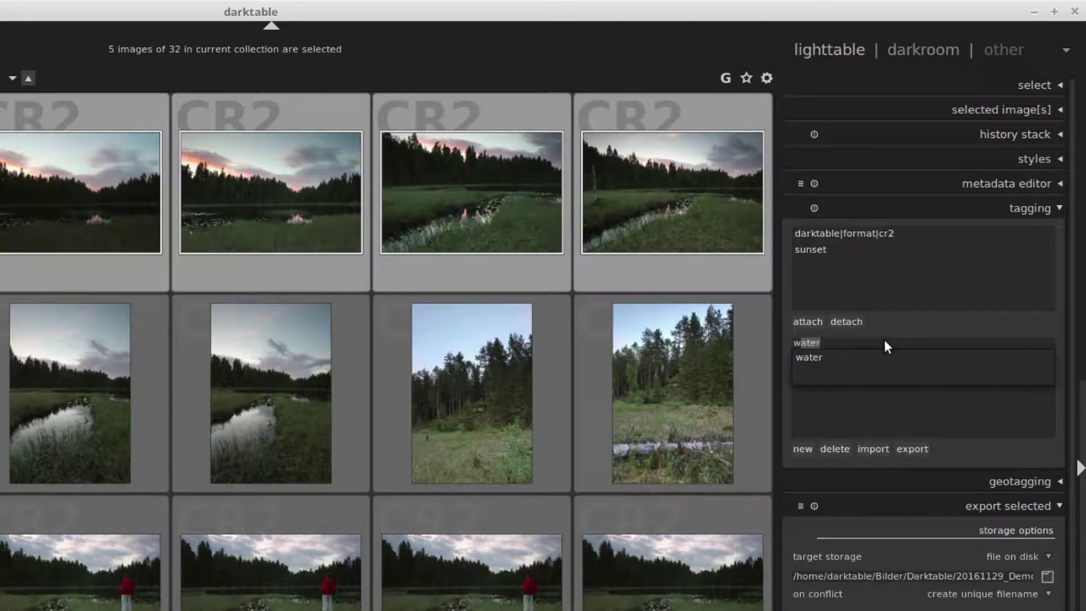
pyautogui.press('Return')
pyautogui.write('forest')
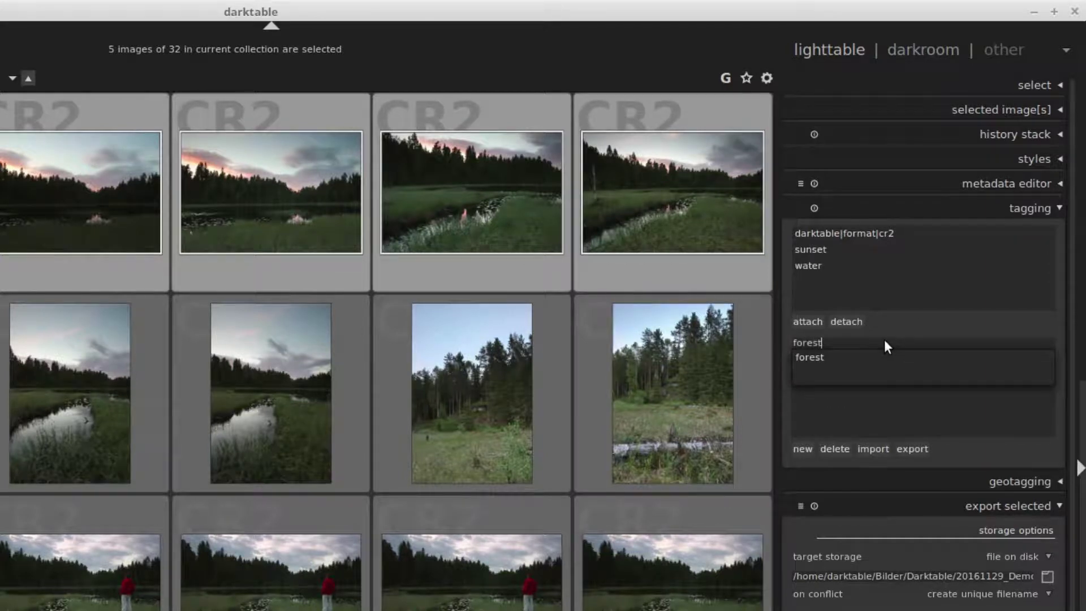
pyautogui.press('Return')
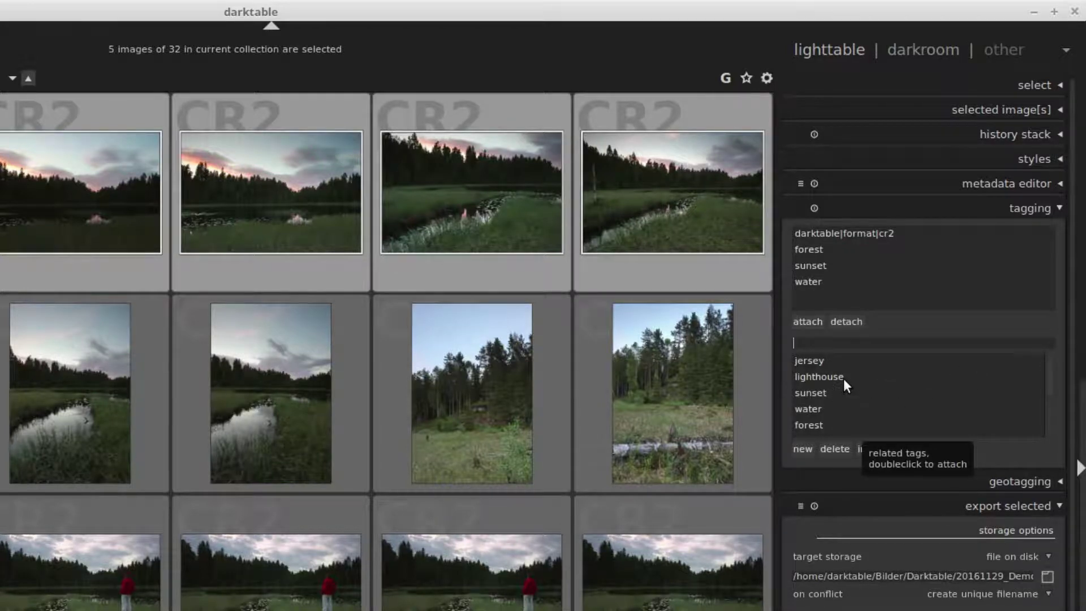
pyautogui.scroll(-5, 853, 384)
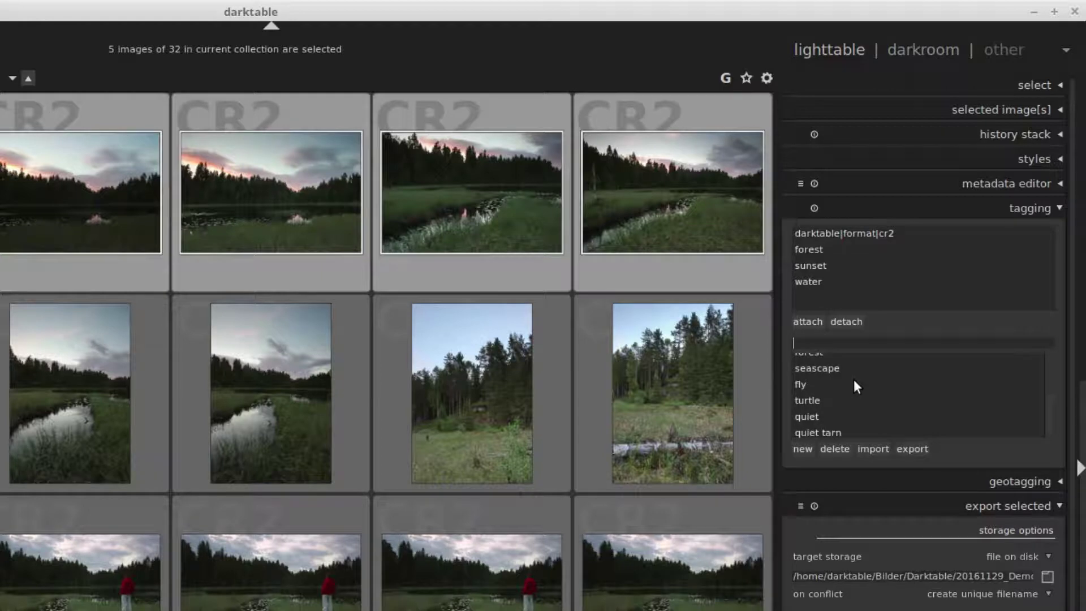
pyautogui.scroll(5, 840, 402)
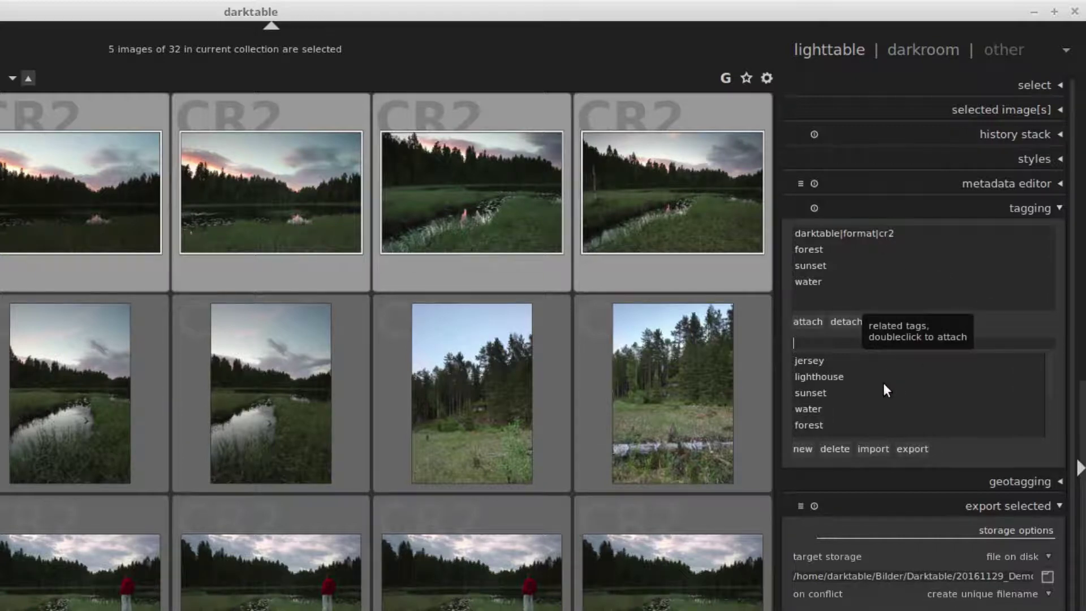
pyautogui.scroll(-2, 885, 390)
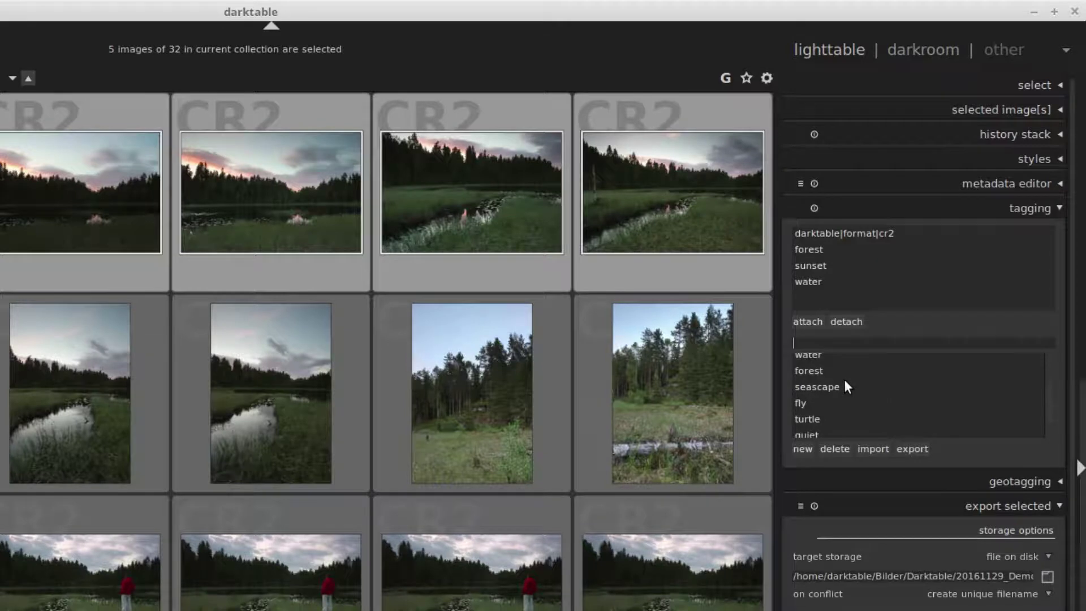
pyautogui.scroll(-2, 845, 381)
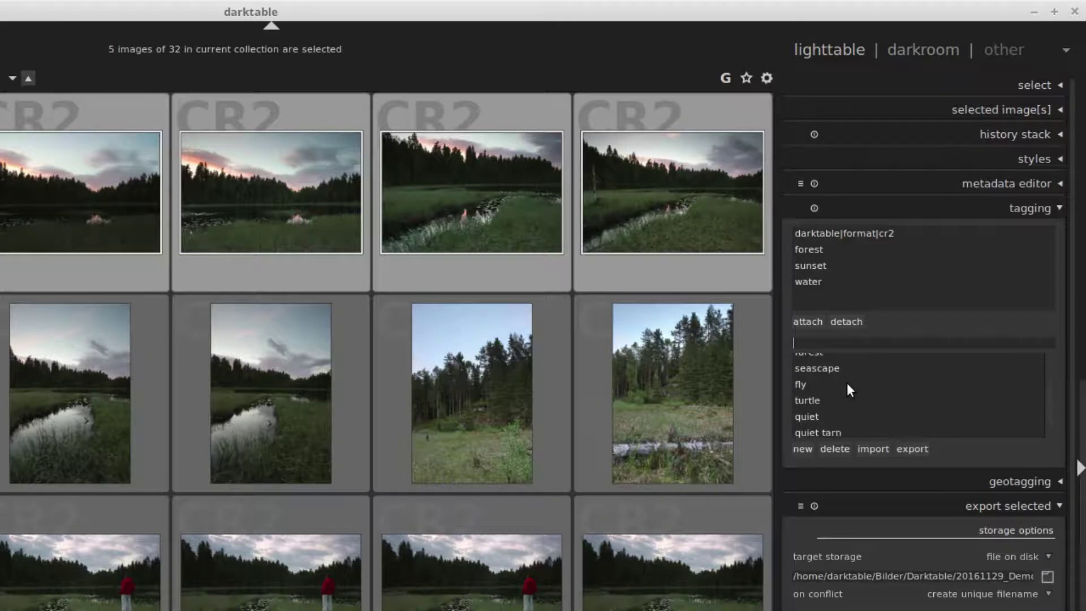
pyautogui.doubleClick(809, 414)
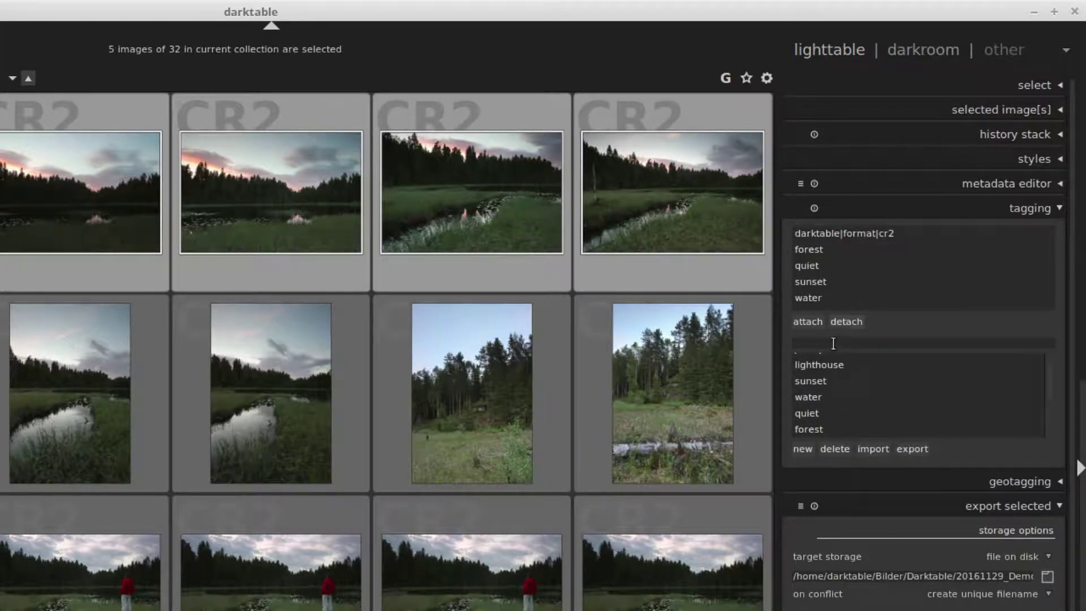
pyautogui.click(809, 415)
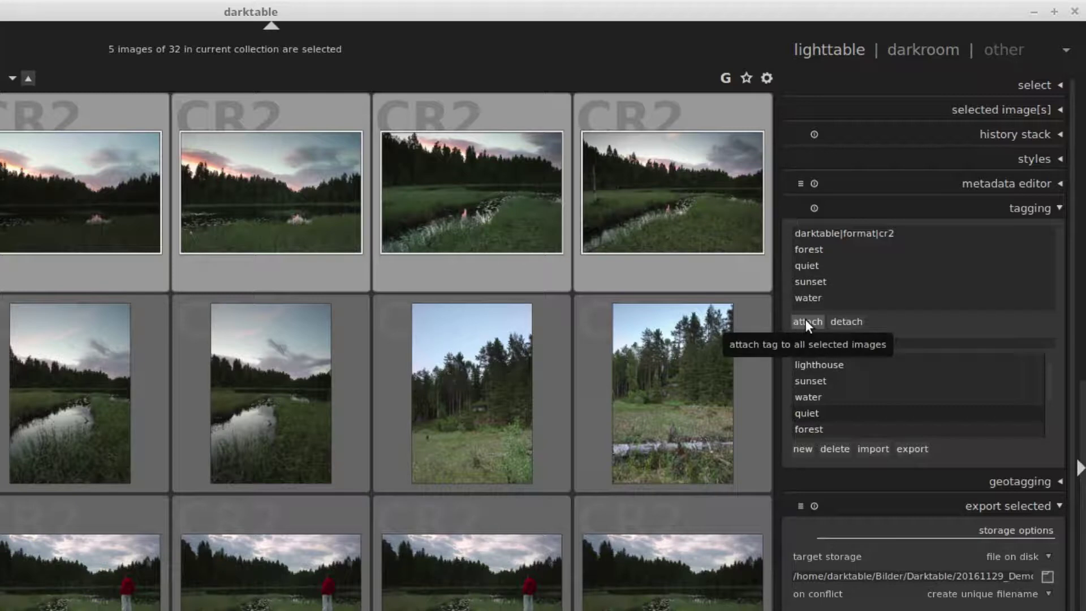
pyautogui.doubleClick(806, 266)
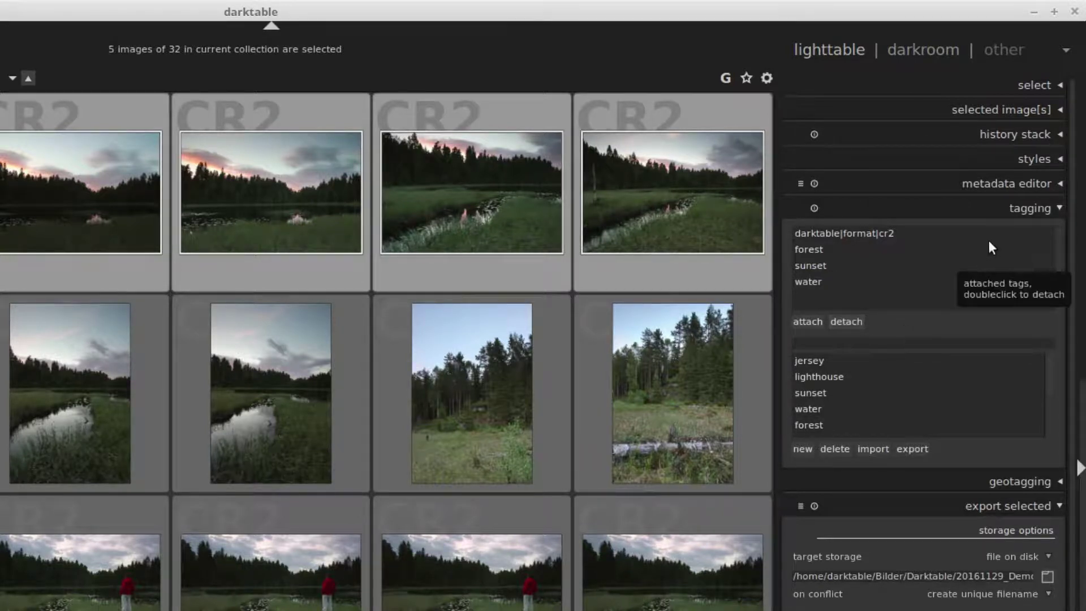
# Give the first photo title 'Quiet Tarn Vertical' and description 'This is a description'
pyautogui.click(988, 178)
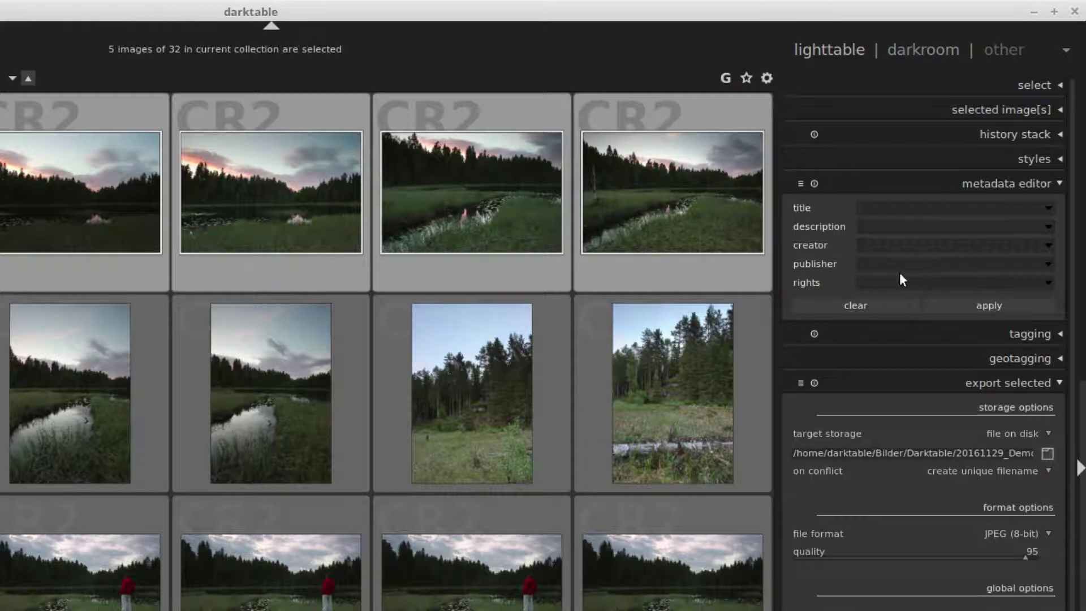
pyautogui.click(908, 207)
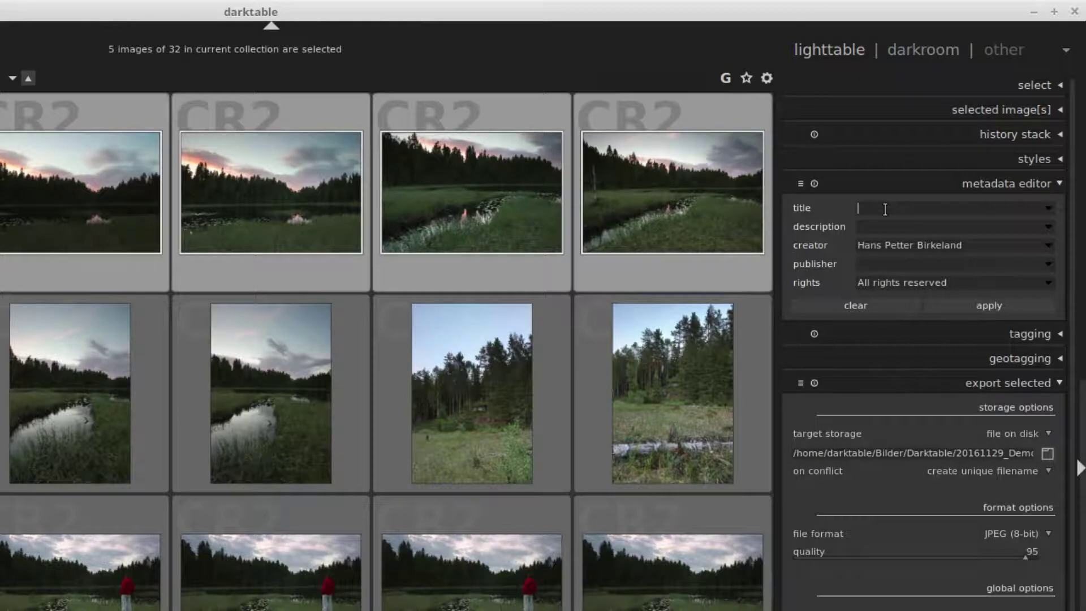
pyautogui.click(85, 192)
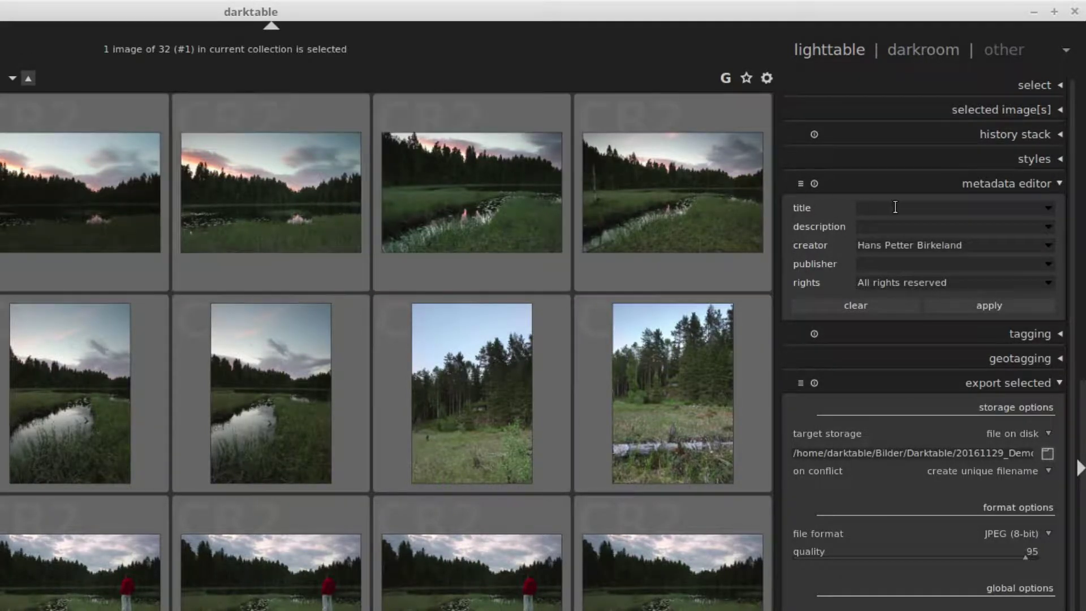
pyautogui.click(914, 205)
pyautogui.write('Quiet Tarn Vertical')
pyautogui.press('Tab')
pyautogui.write('This is a description')
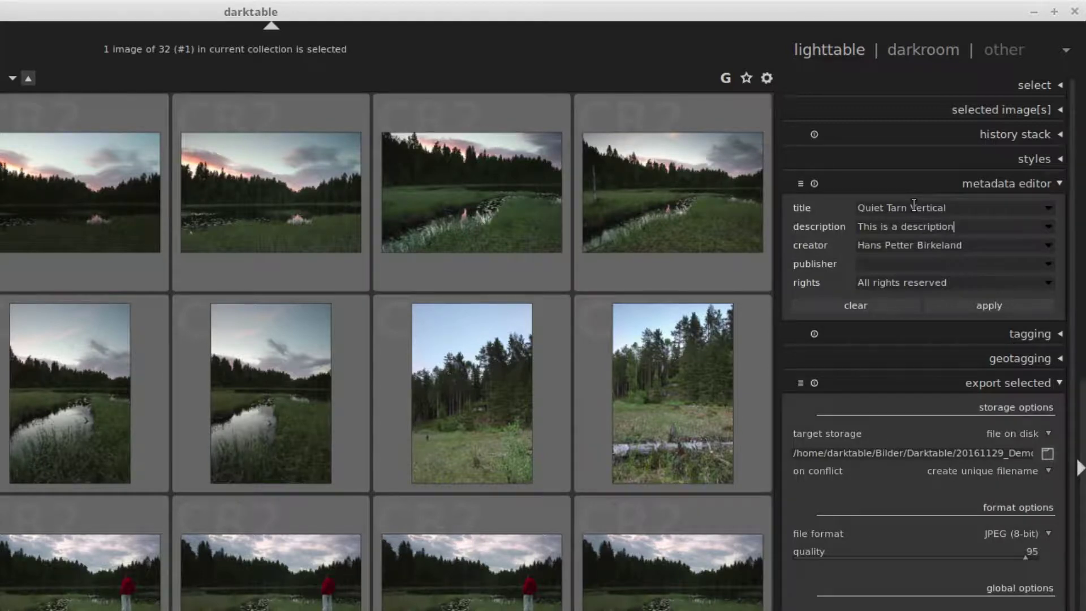
pyautogui.click(987, 306)
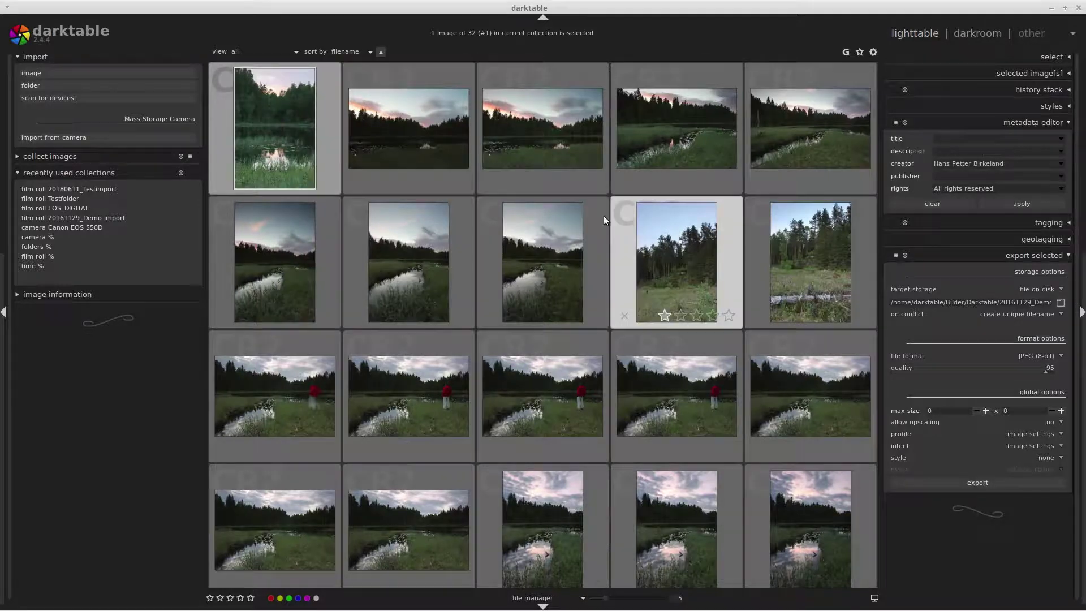
pyautogui.click(69, 56)
# In collect images, clear the film roll field and pick the 20161129_Demo import roll
pyautogui.click(61, 74)
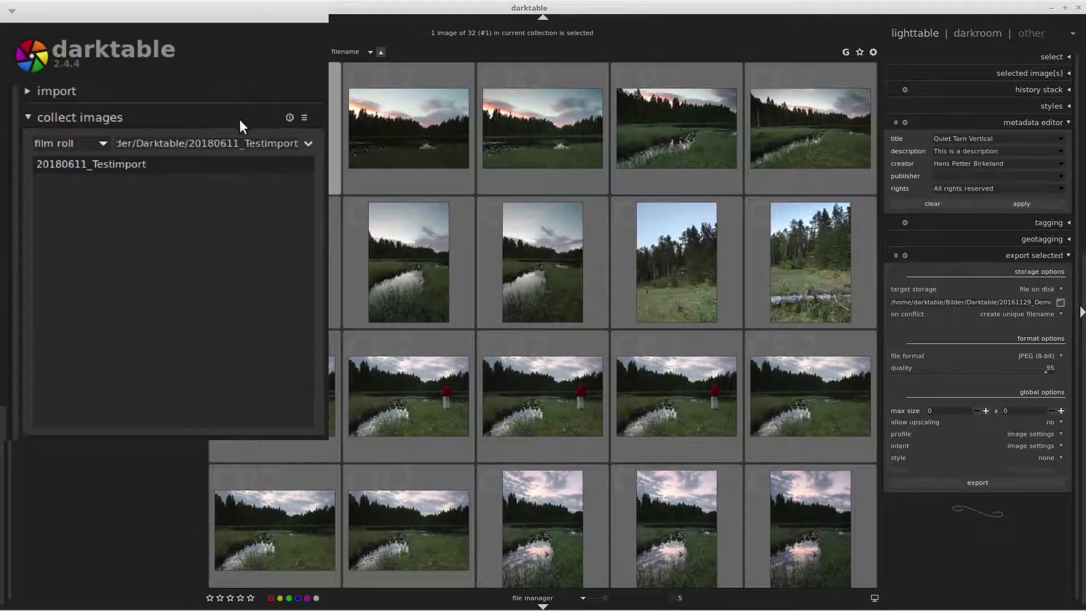
pyautogui.click(287, 115)
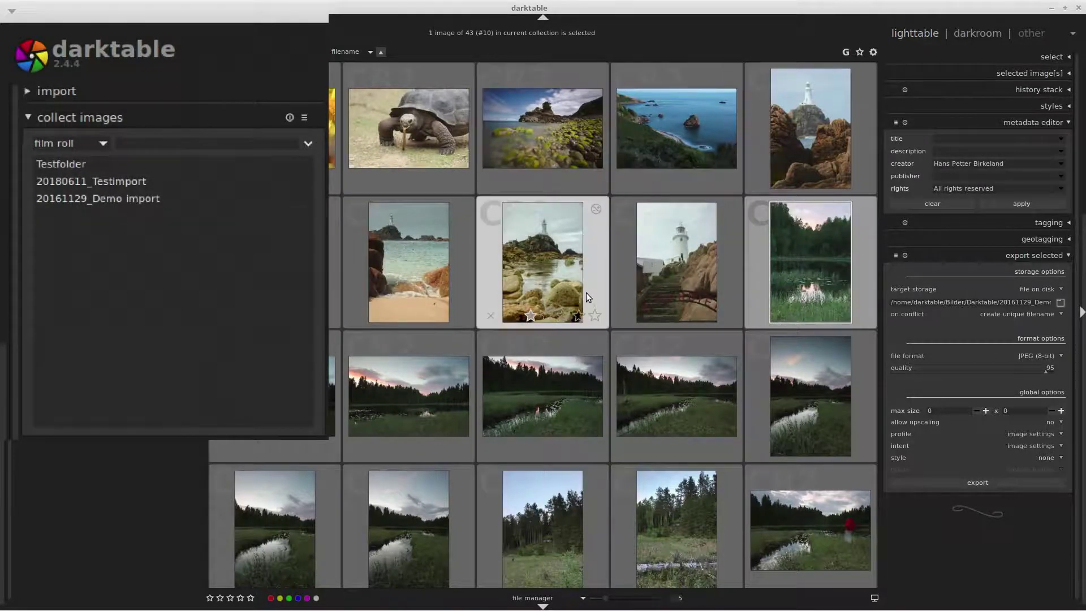
pyautogui.scroll(-5, 585, 298)
pyautogui.scroll(5, 556, 413)
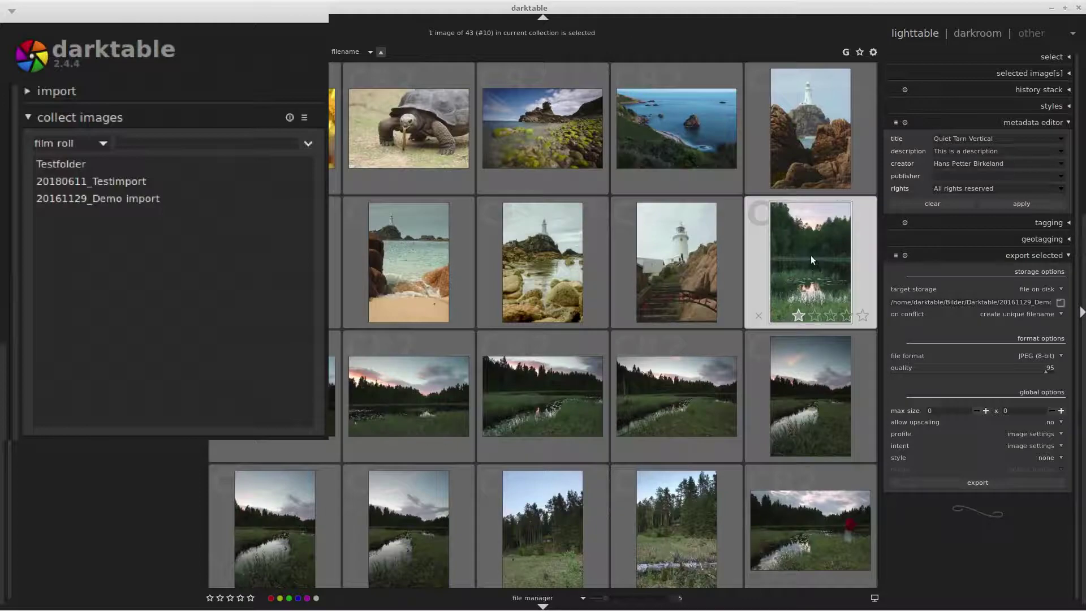
pyautogui.scroll(-4, 716, 427)
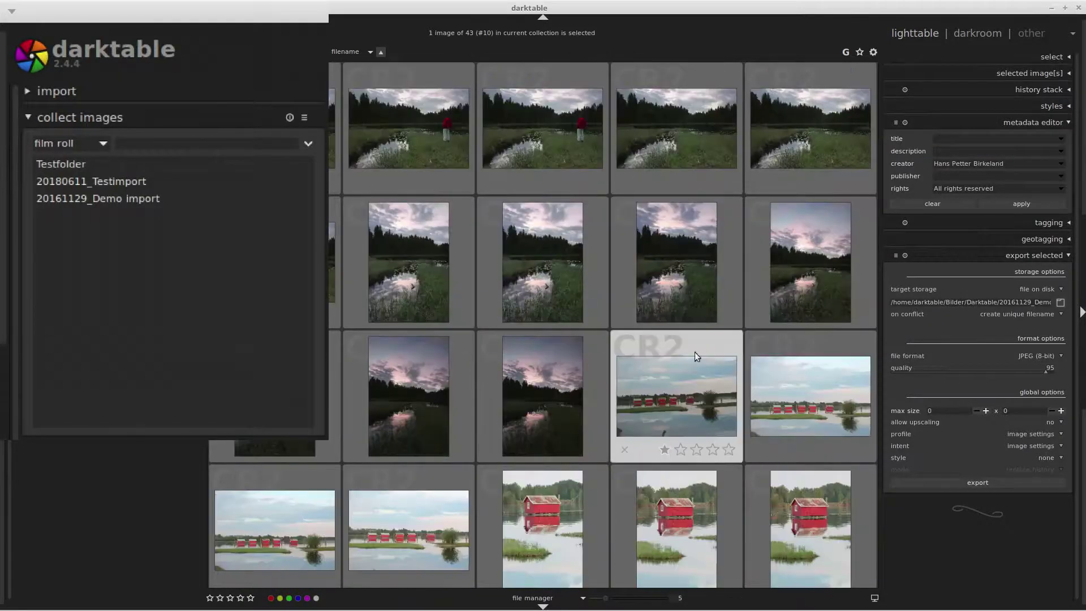
pyautogui.scroll(-3, 699, 346)
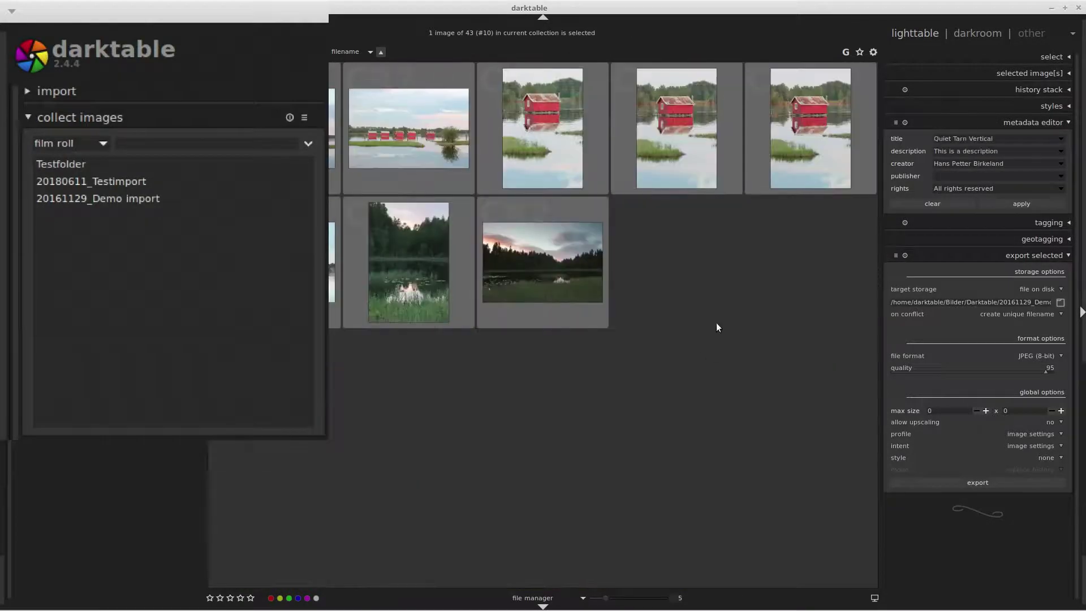
pyautogui.scroll(5, 676, 307)
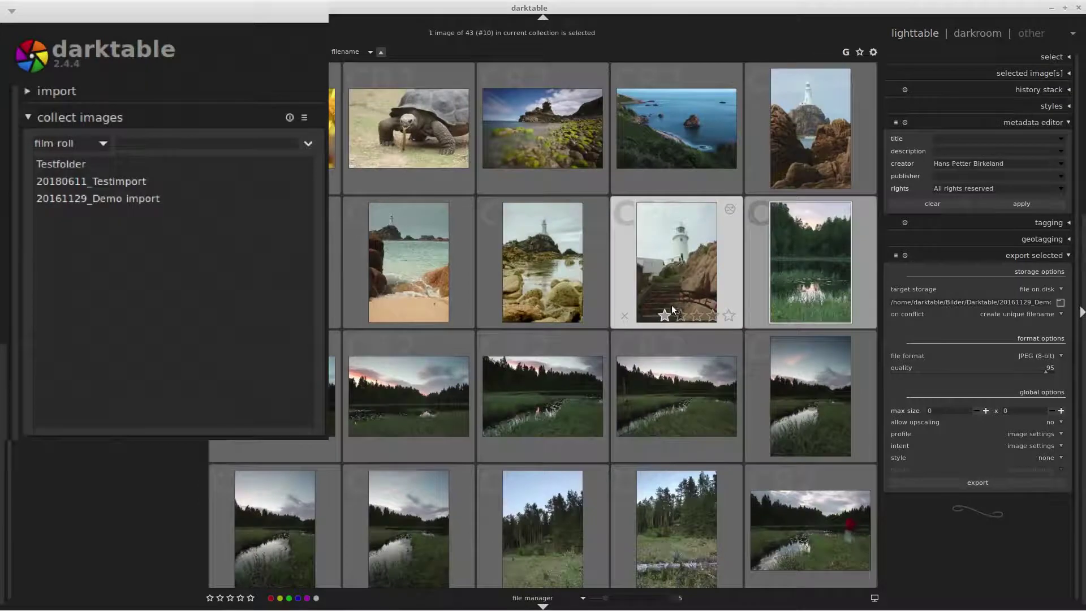
pyautogui.click(110, 197)
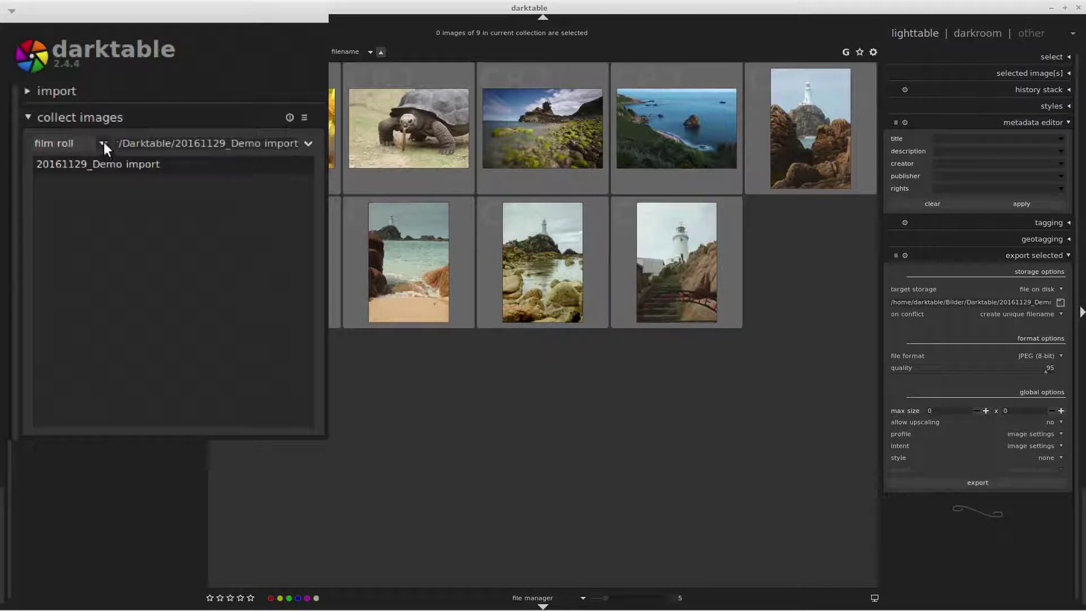
pyautogui.click(103, 143)
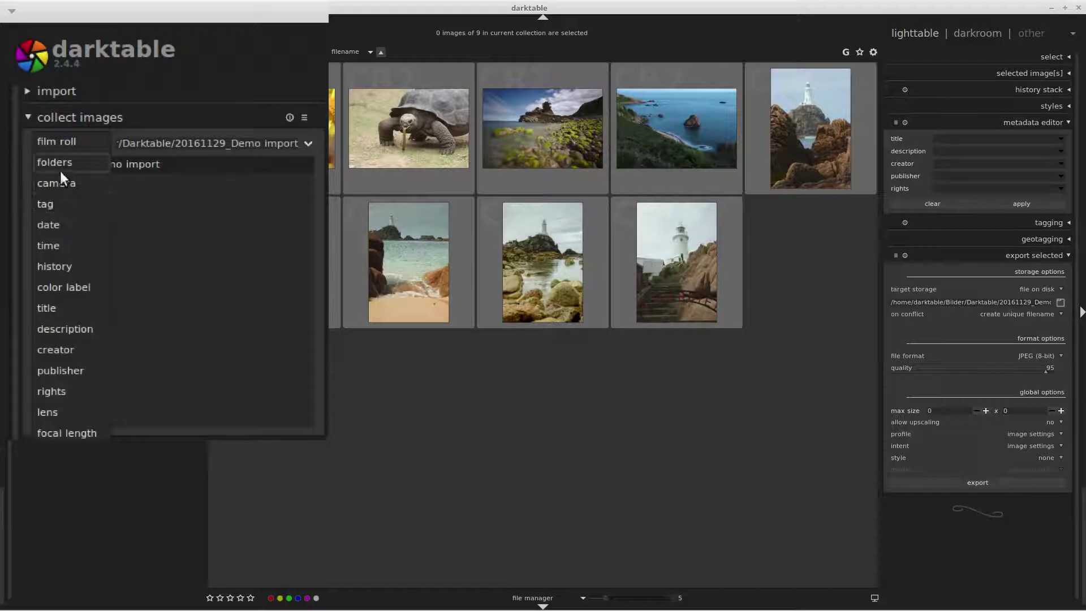
# Collect images by the tag 'sunset' and expand the recently used collections list
pyautogui.click(46, 204)
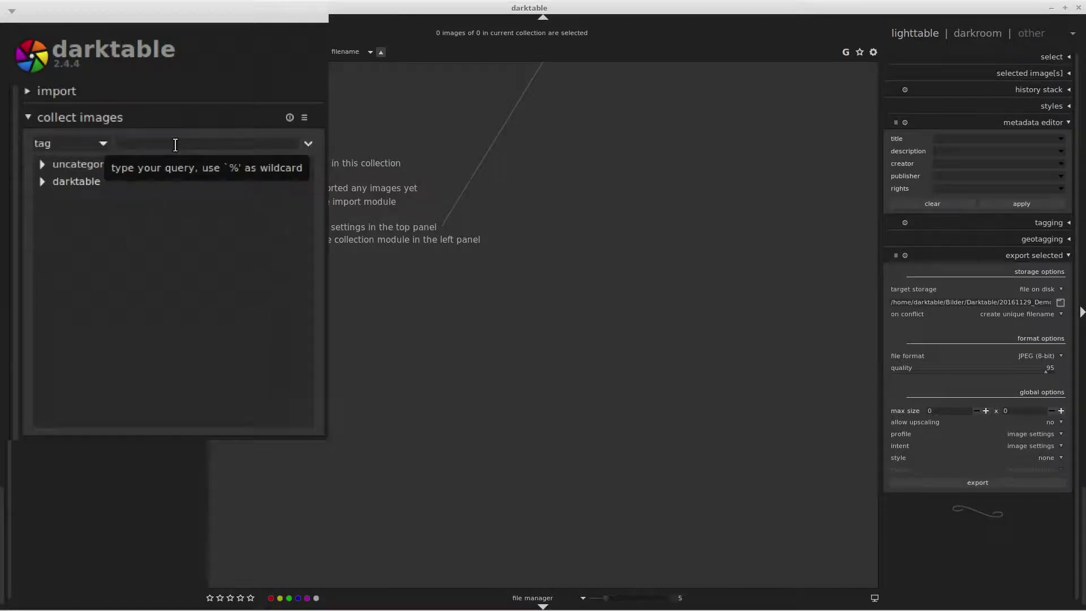
pyautogui.write('sunset')
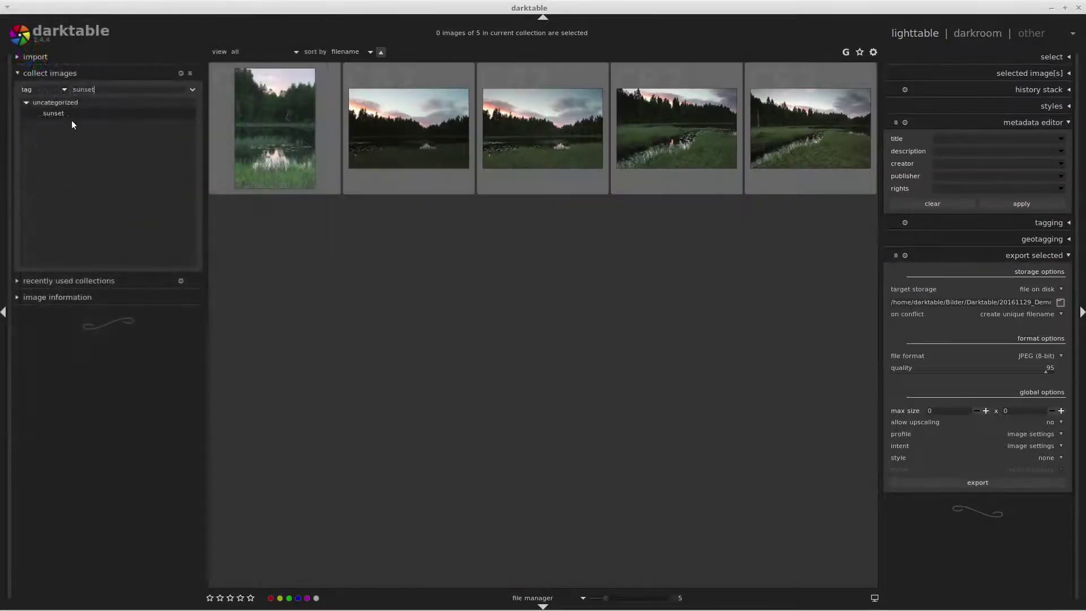
pyautogui.click(90, 281)
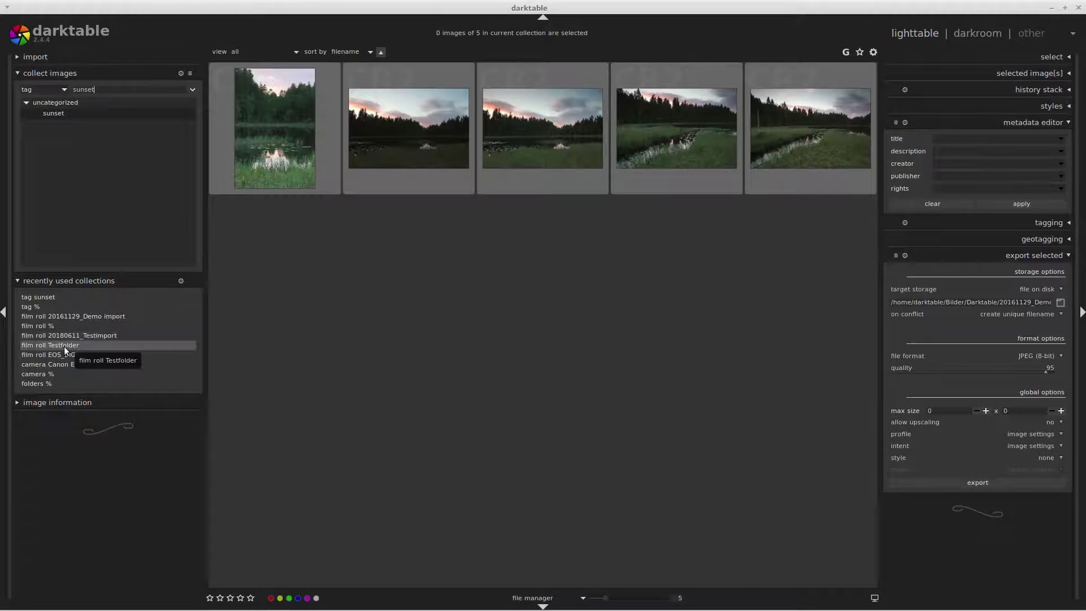
# Reload the 20180611_Testimport film roll from recently used collections
pyautogui.click(96, 336)
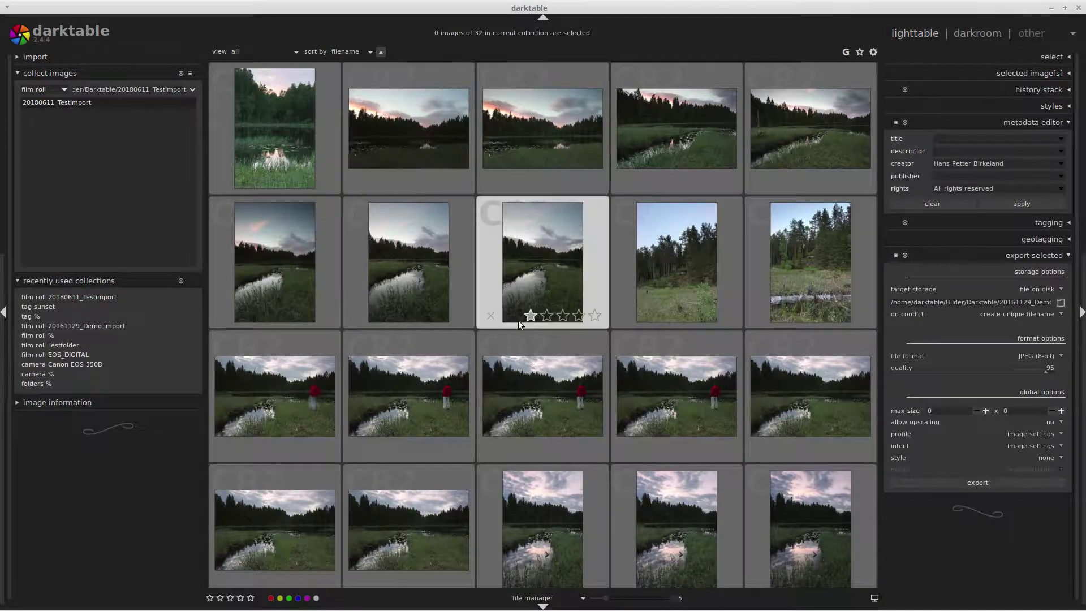
pyautogui.scroll(-2, 513, 301)
pyautogui.scroll(2, 512, 300)
# Try the rejected and two-star rating filters, settling on one star or more
pyautogui.click(283, 53)
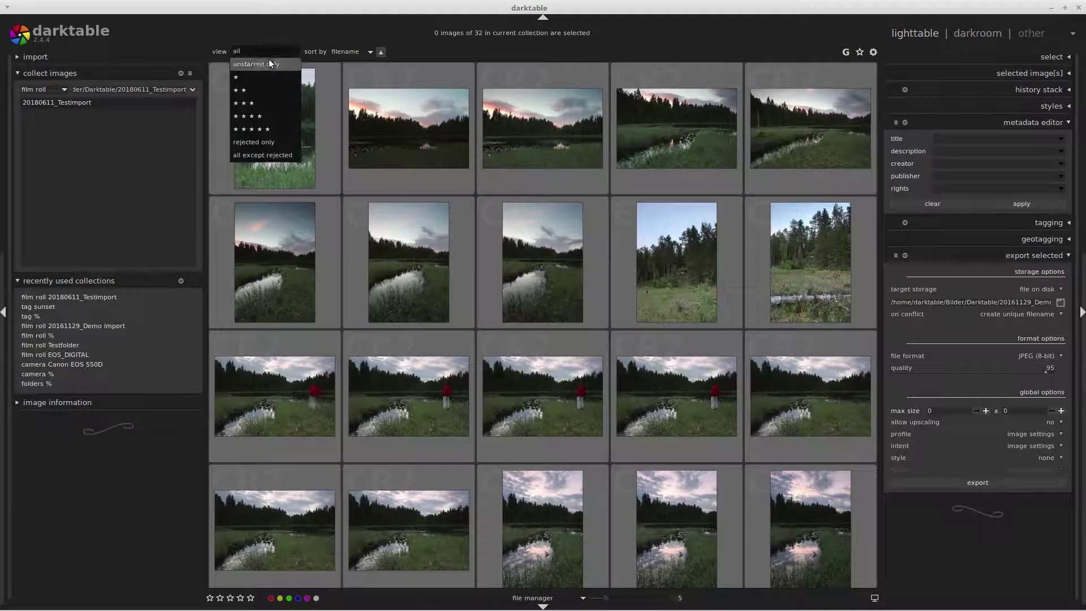
pyautogui.click(254, 142)
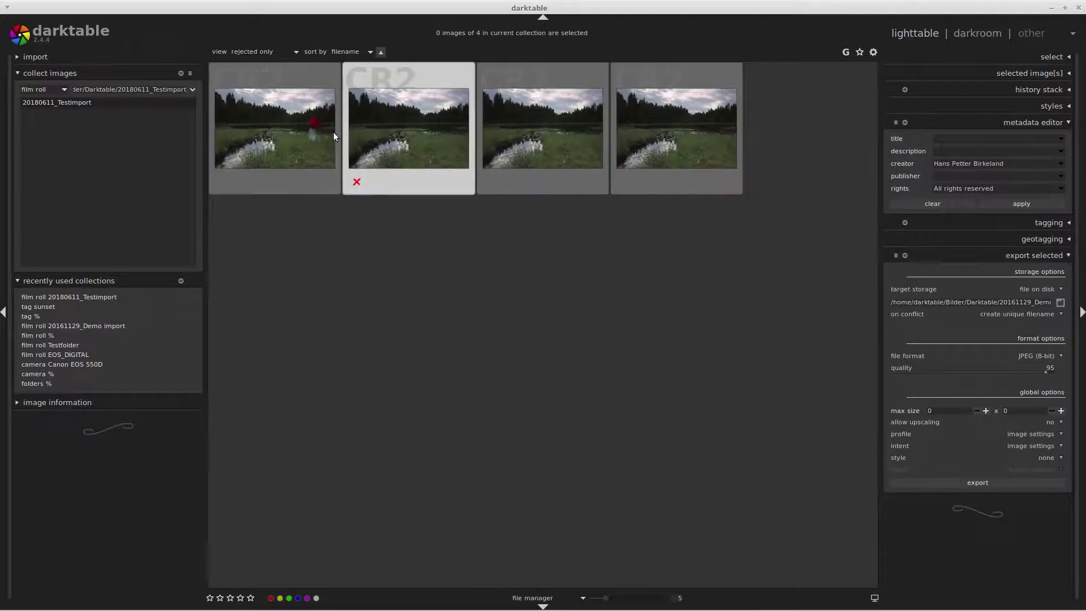
pyautogui.click(265, 51)
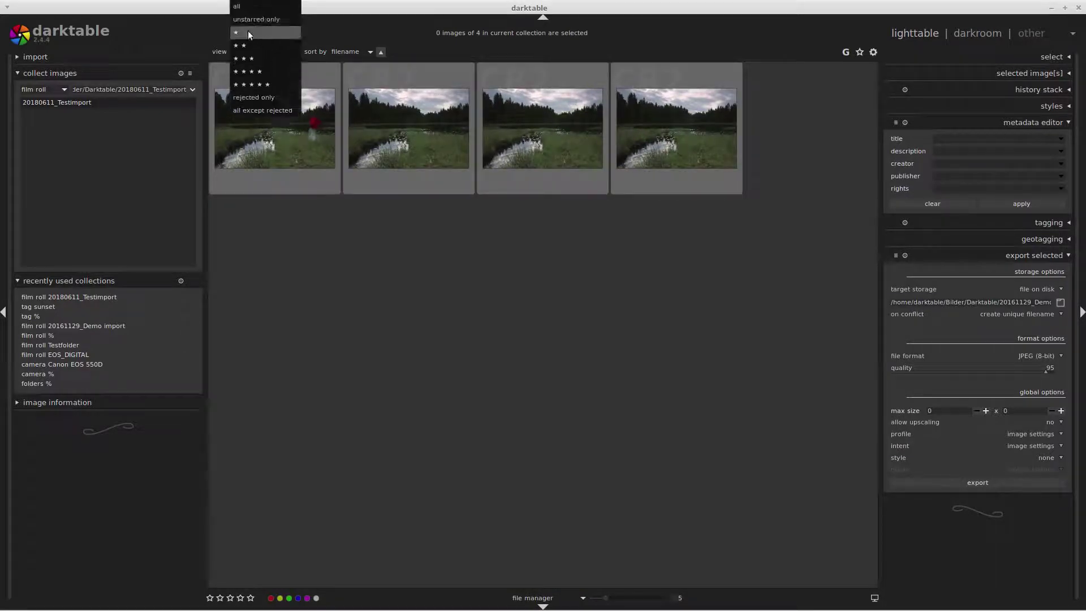
pyautogui.click(248, 31)
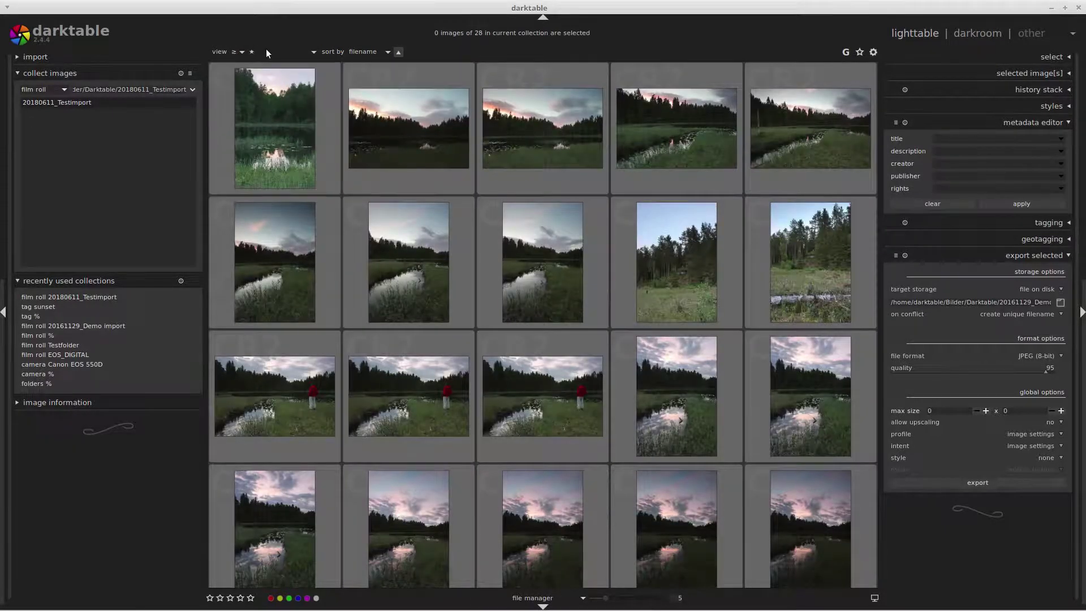
pyautogui.click(268, 53)
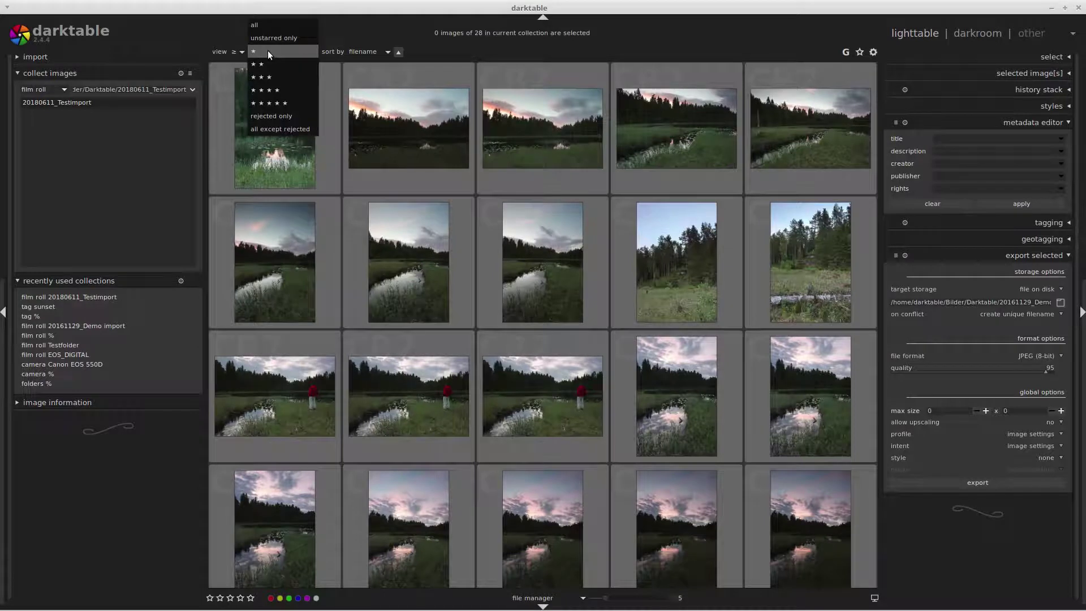
pyautogui.click(261, 63)
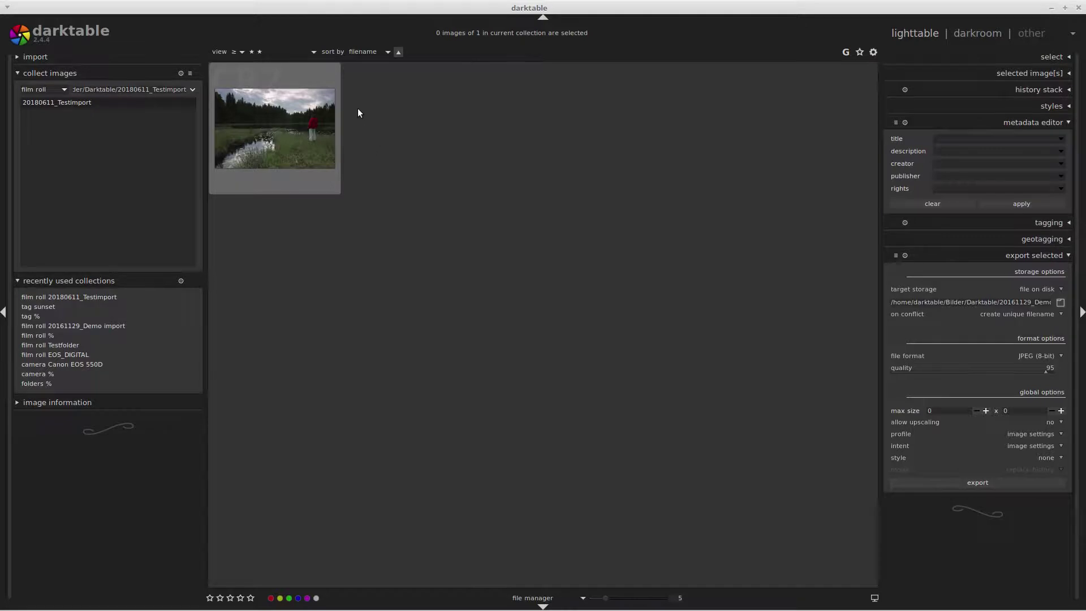
pyautogui.click(263, 50)
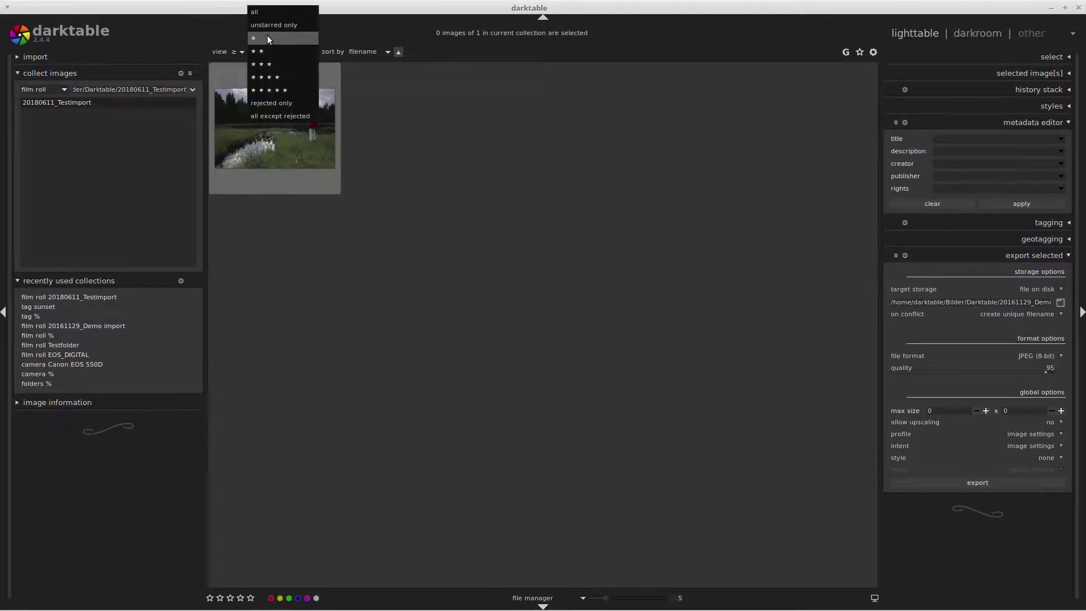
pyautogui.click(267, 37)
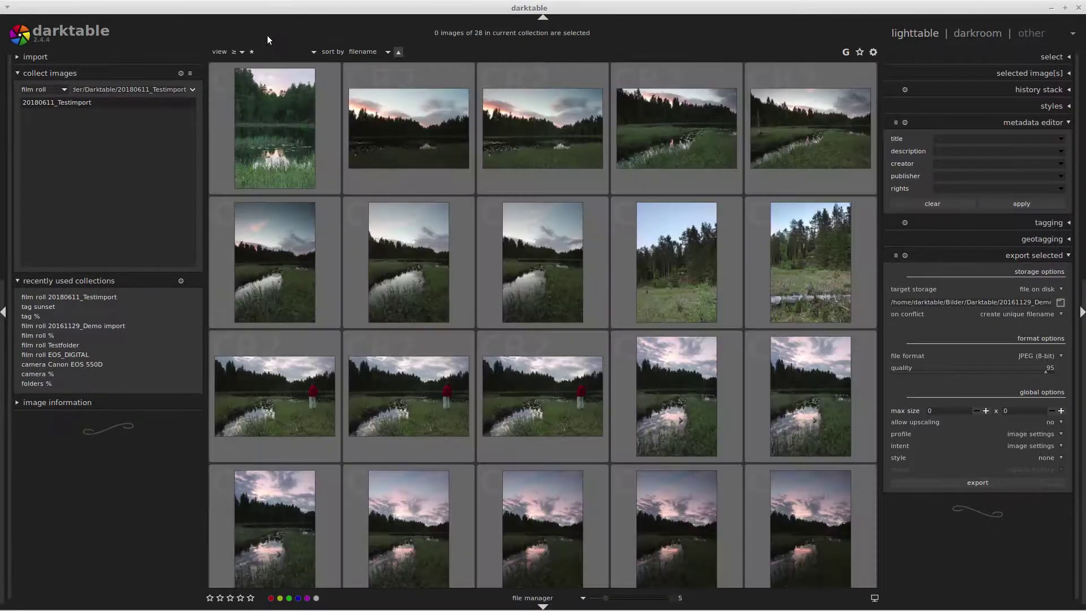
# Keep the lighttable sort order set to filename
pyautogui.click(364, 52)
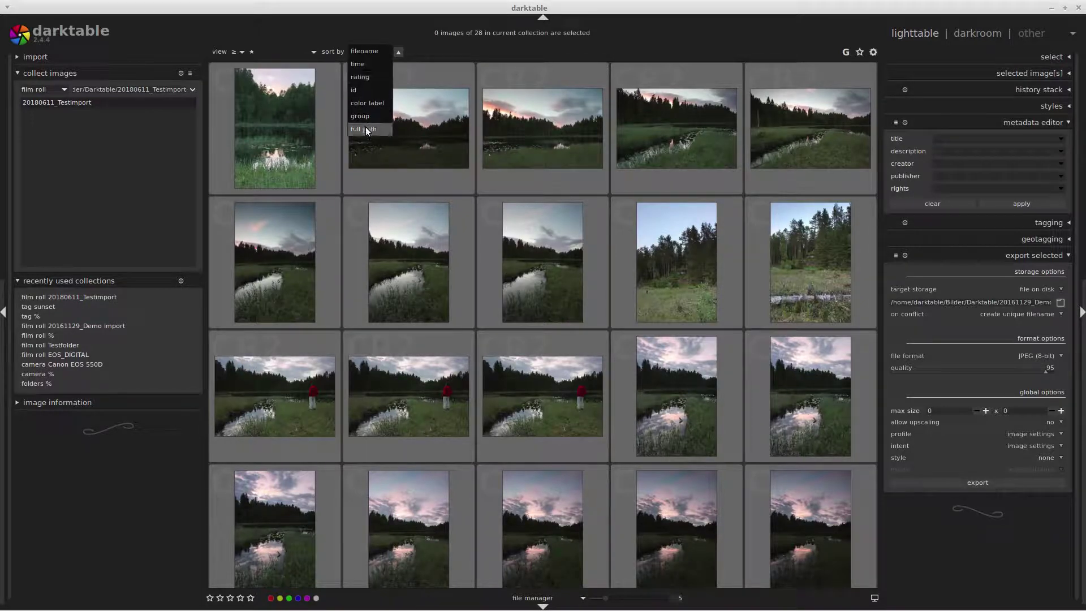
pyautogui.click(466, 226)
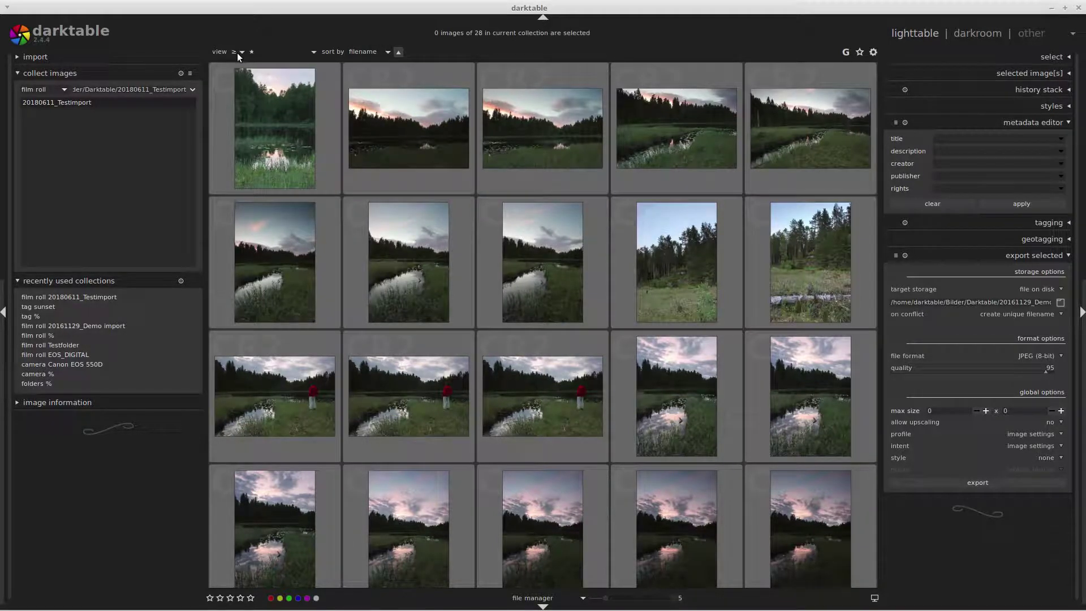
pyautogui.click(242, 51)
# Switch the rating comparator to exactly one star, then to one star or lower
pyautogui.click(236, 38)
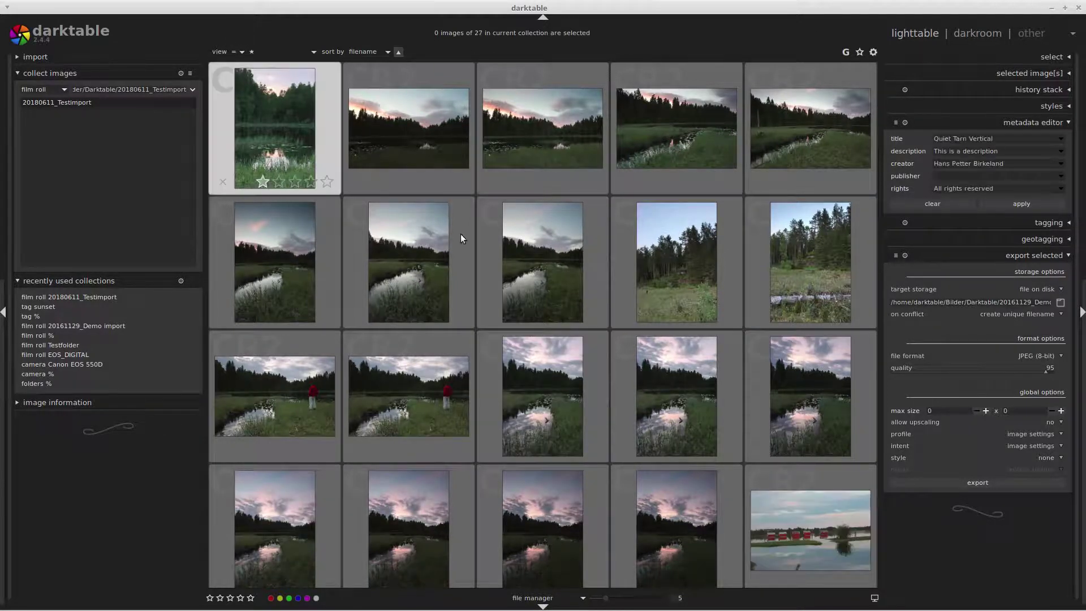
pyautogui.scroll(-3, 575, 328)
pyautogui.scroll(1, 576, 330)
pyautogui.scroll(2, 575, 330)
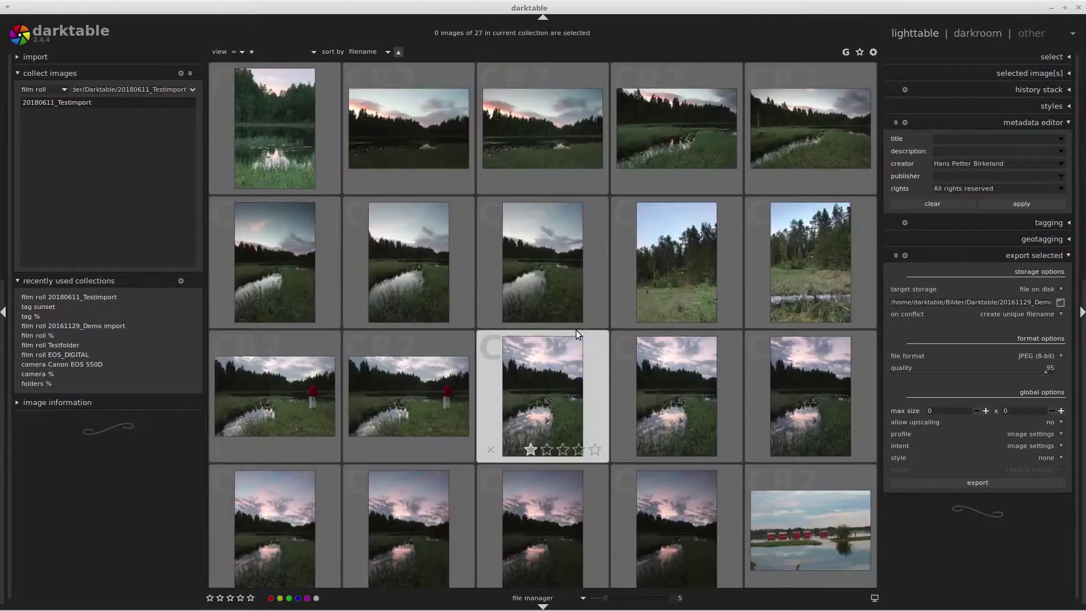
pyautogui.click(234, 51)
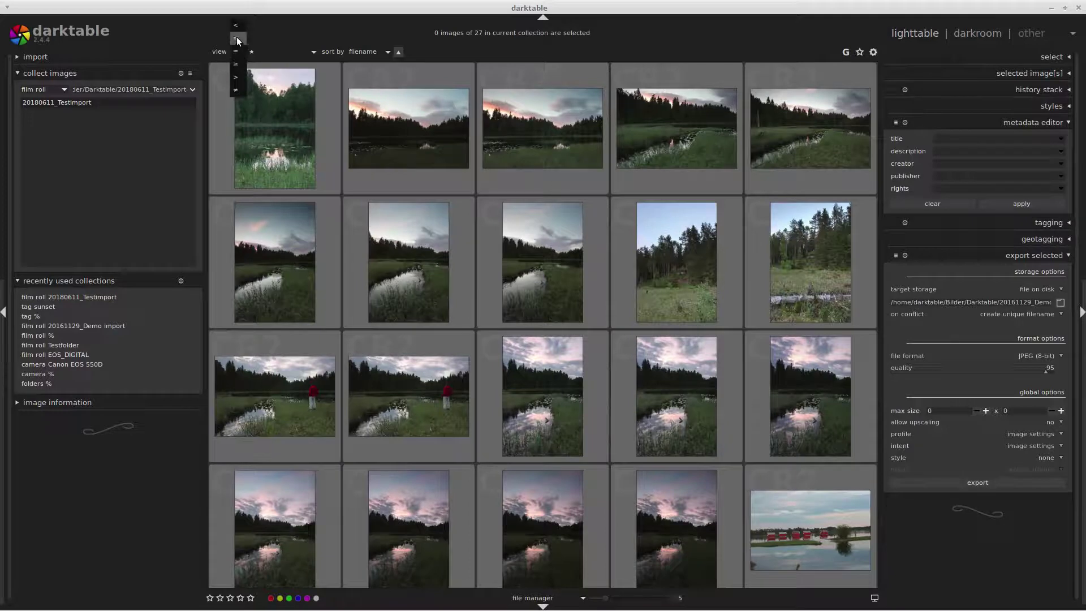
pyautogui.click(236, 36)
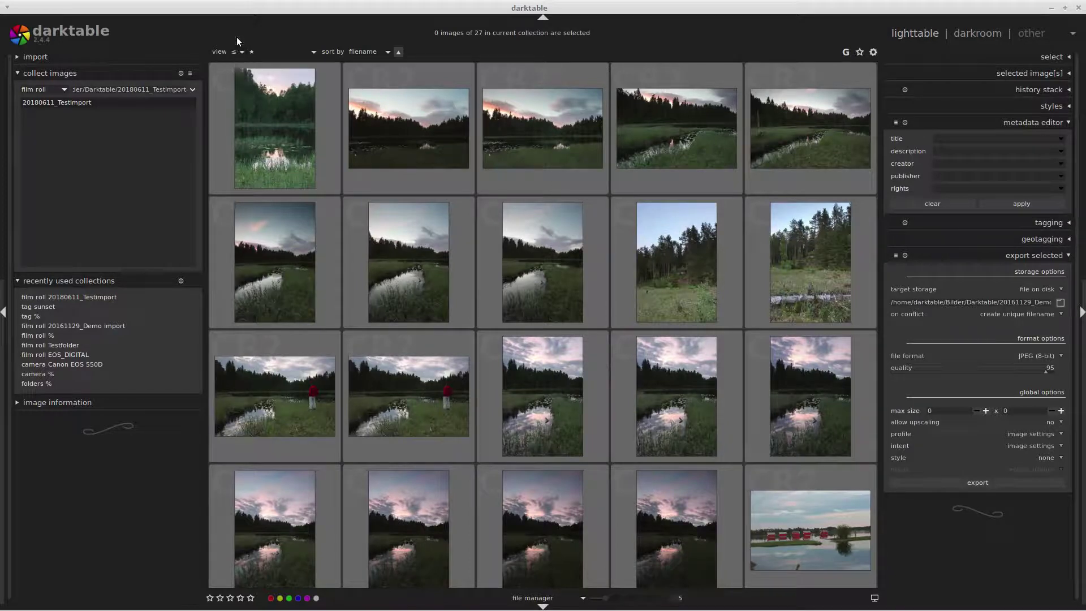
pyautogui.scroll(-1, 436, 225)
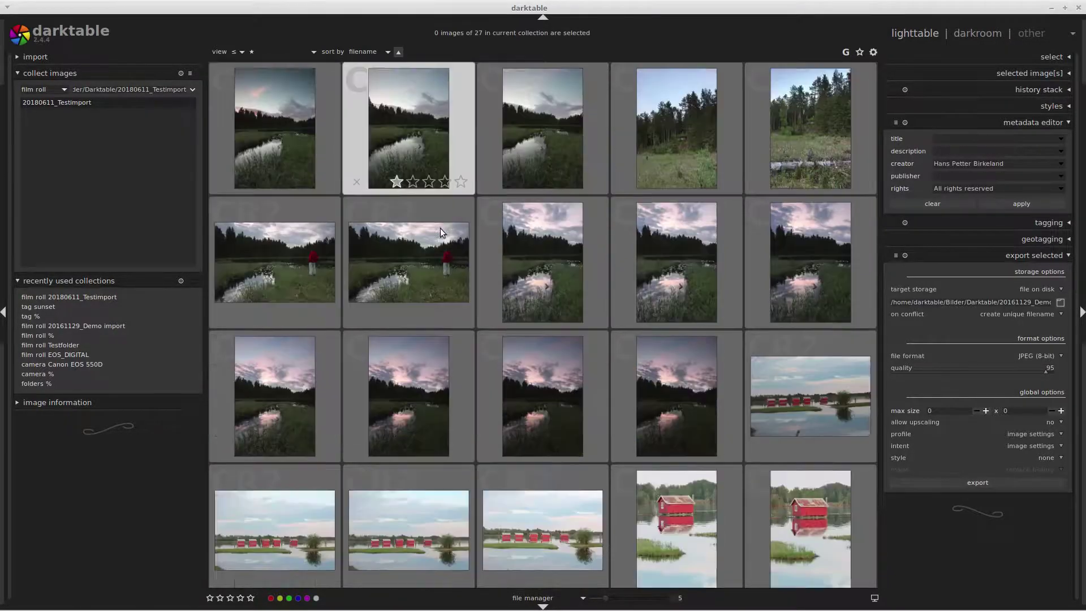
pyautogui.scroll(1, 452, 238)
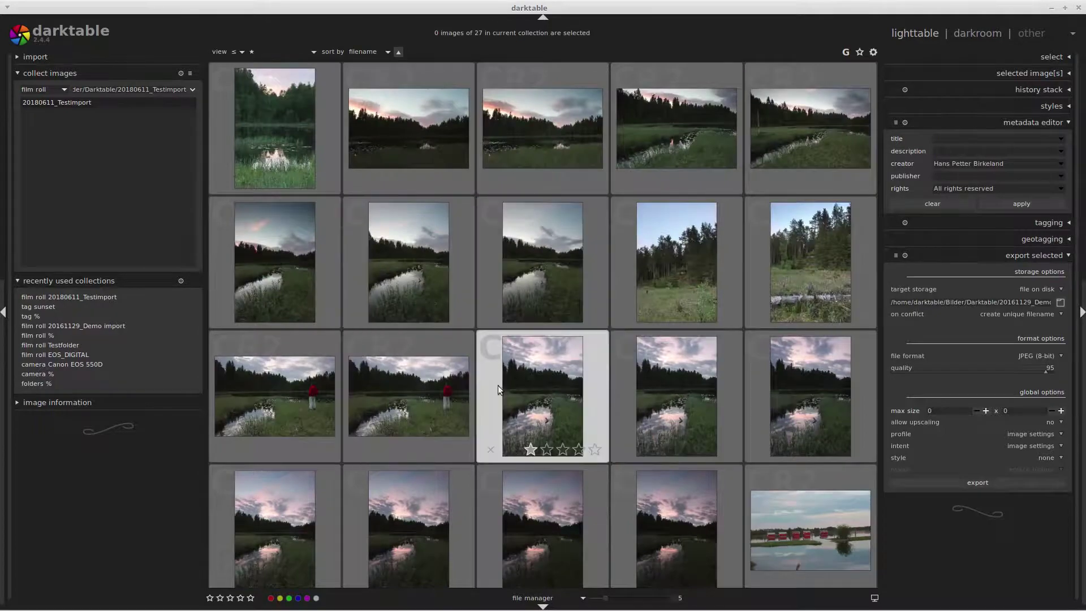
pyautogui.scroll(-1, 445, 384)
pyautogui.scroll(-2, 446, 381)
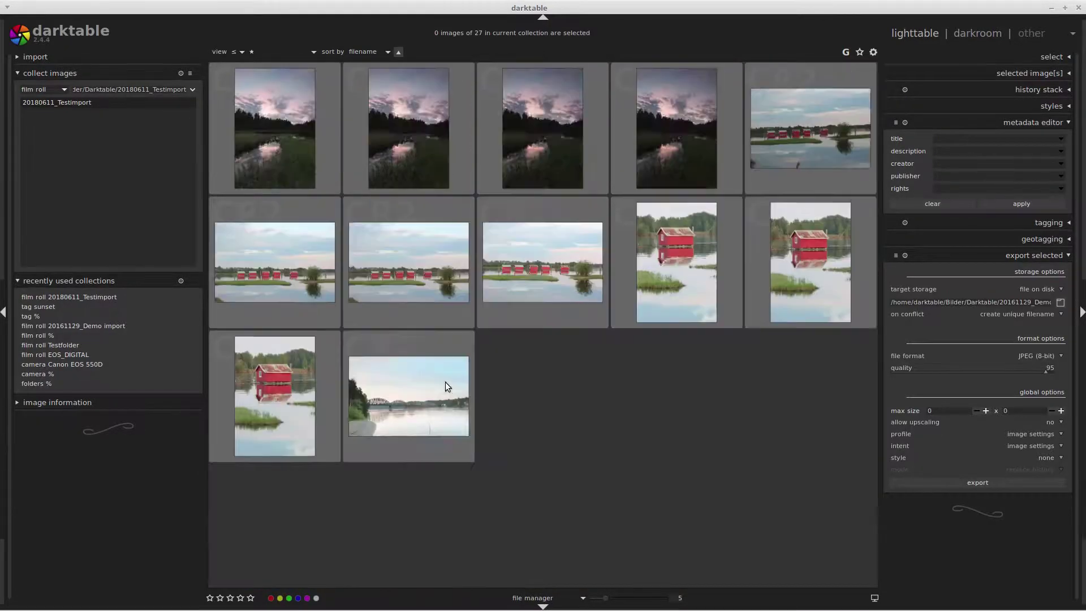
pyautogui.scroll(3, 446, 382)
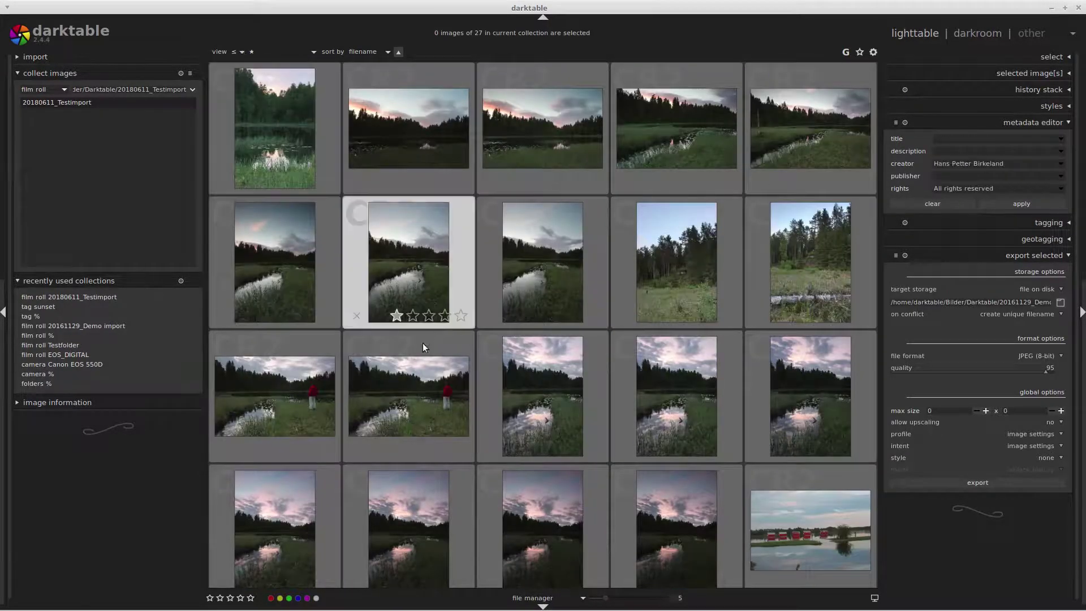
# Try 'not one star' (≠), then set the comparator to ≥ for one star or higher
pyautogui.click(235, 53)
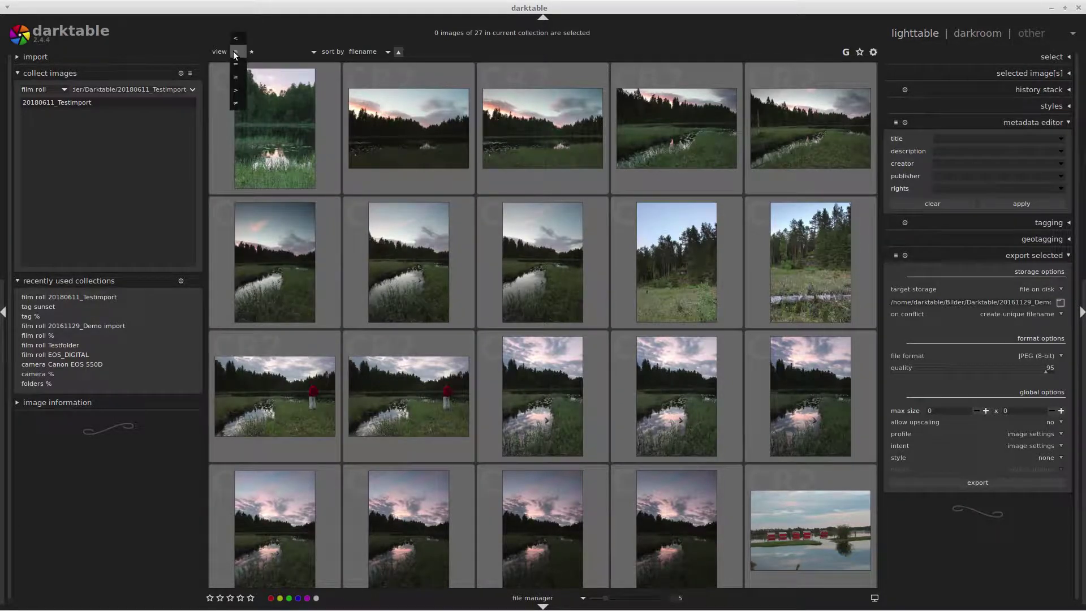
pyautogui.click(236, 103)
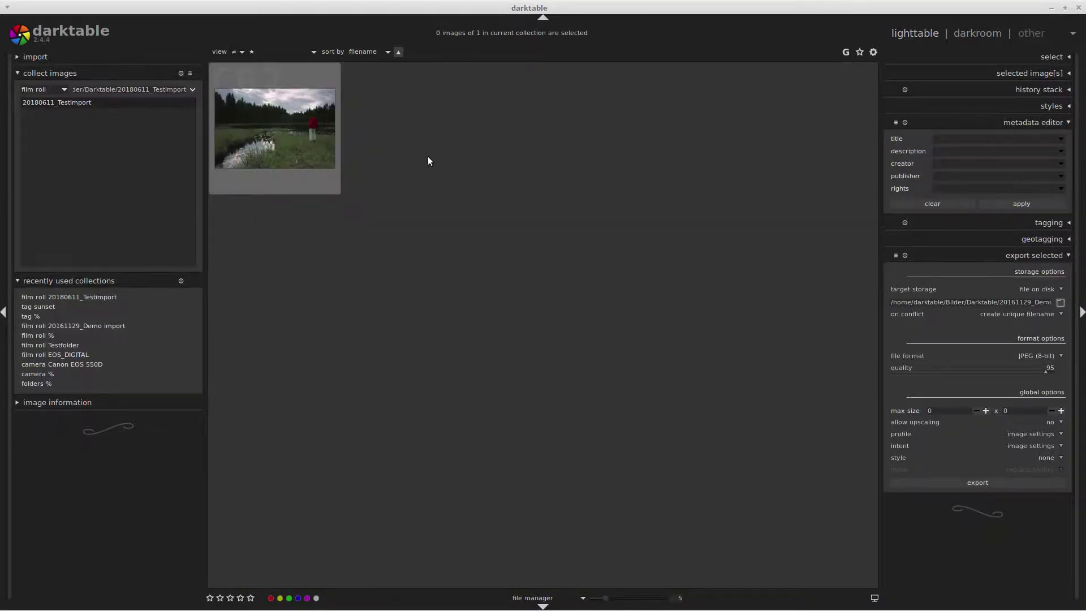
pyautogui.moveTo(296, 139)
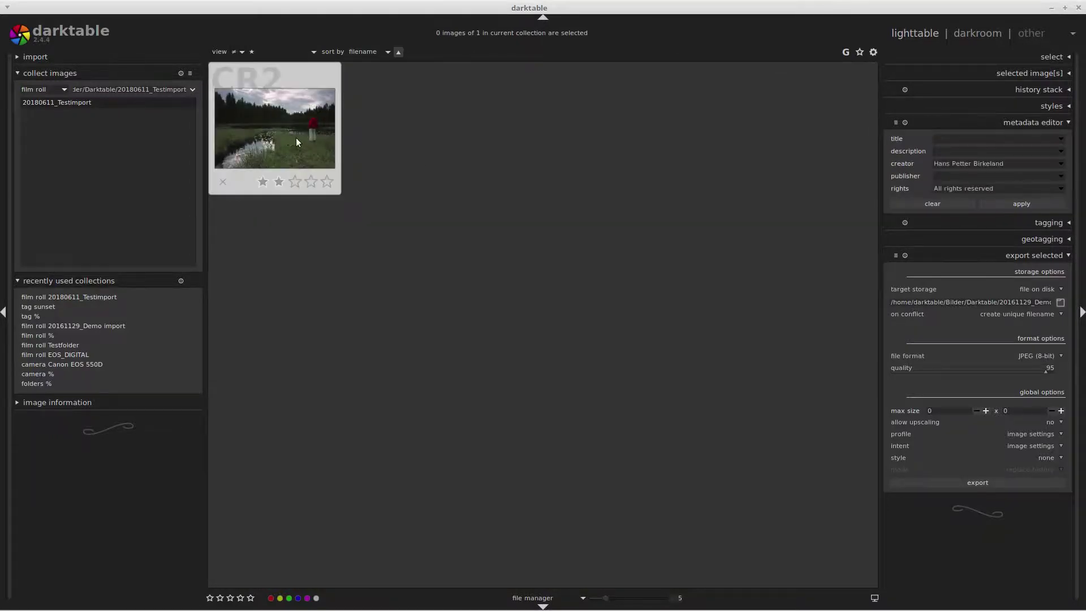
pyautogui.click(235, 51)
pyautogui.moveTo(241, 4)
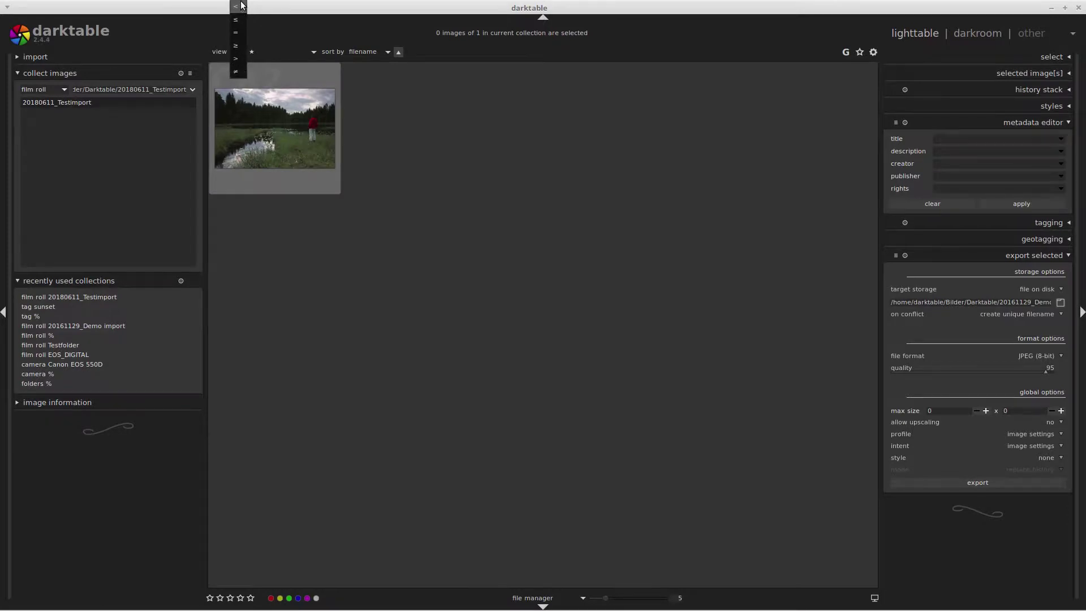
pyautogui.click(236, 45)
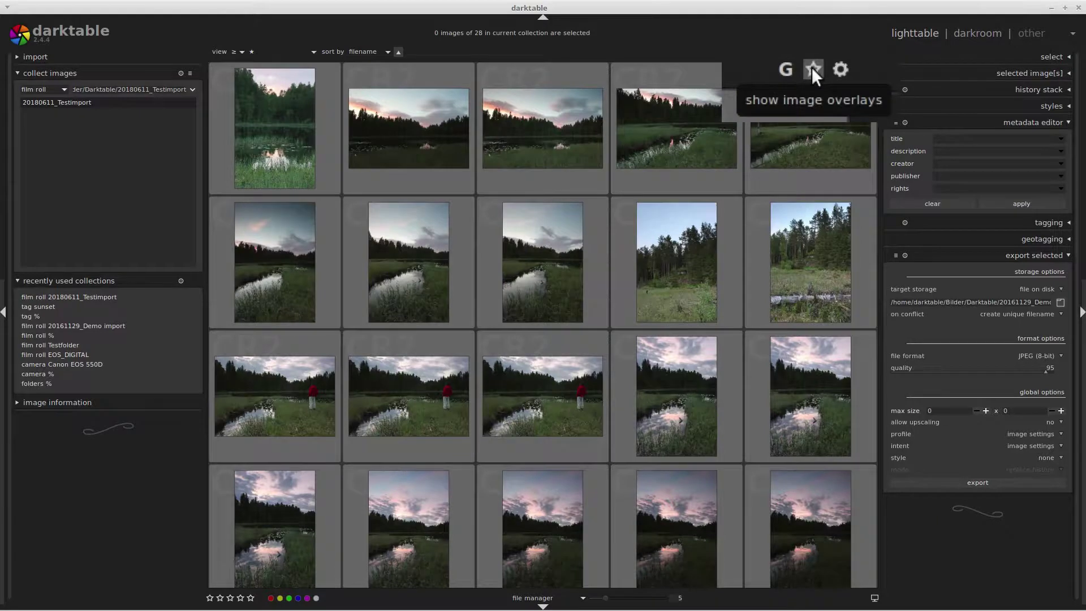
# Turn on star overlays for thumbnails and set the rating filter to 'all', showing 32 images
pyautogui.click(810, 67)
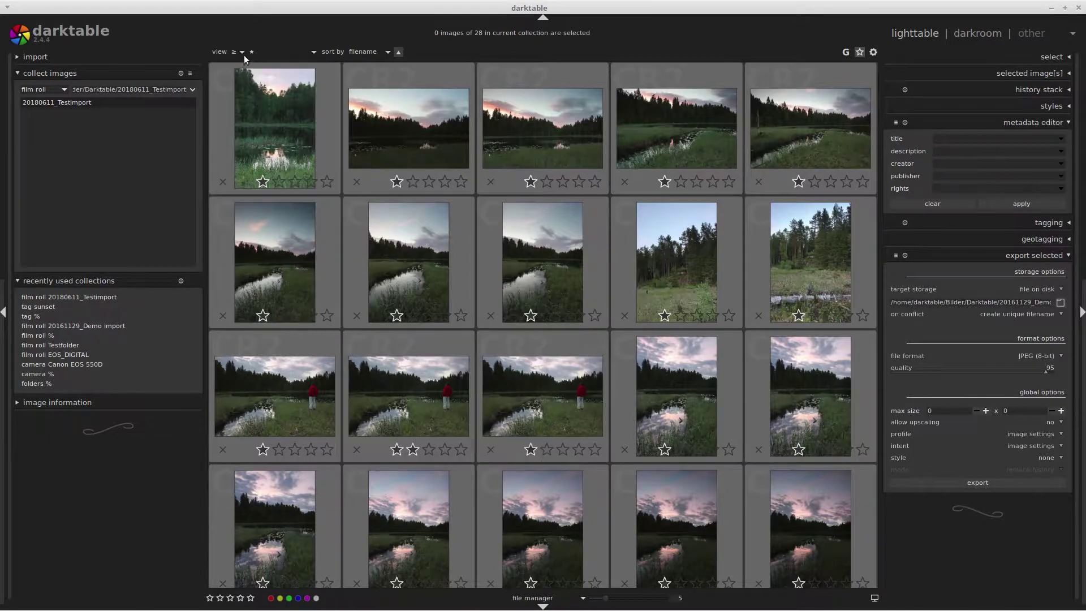
pyautogui.click(285, 52)
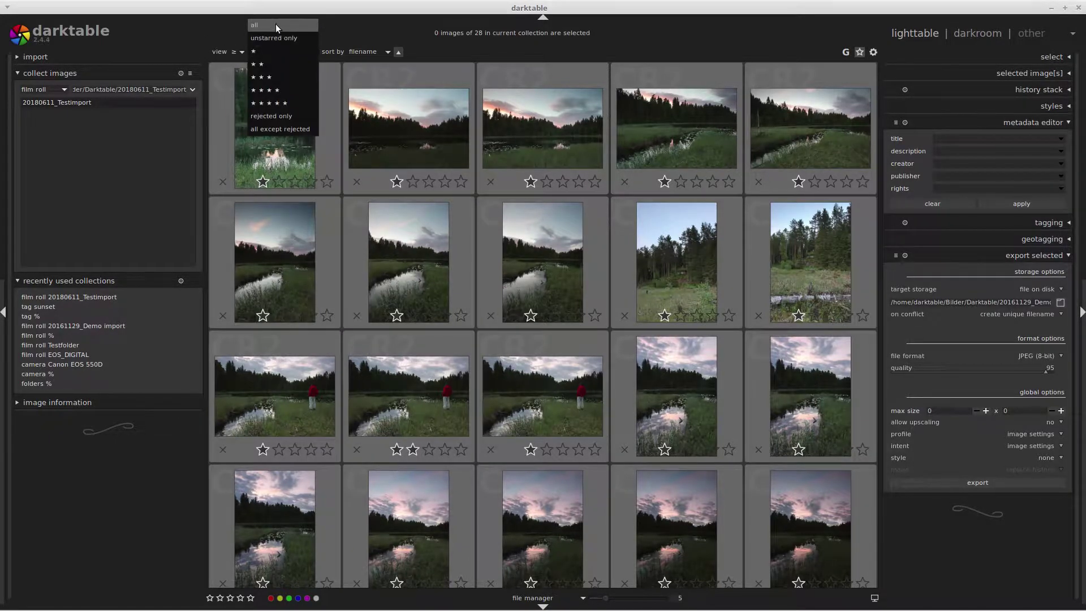
pyautogui.click(276, 25)
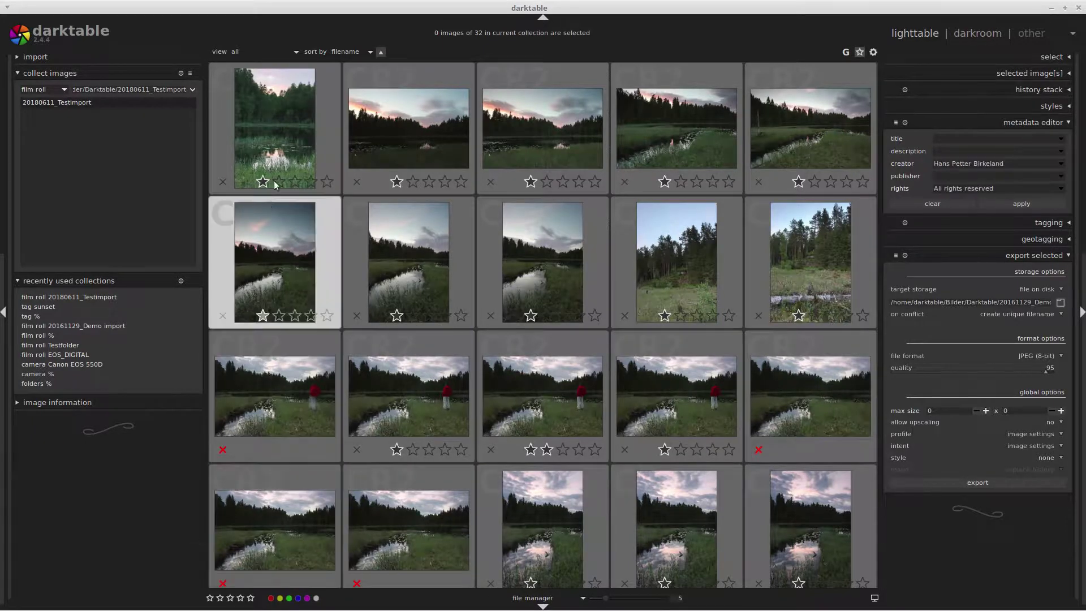
# Select three lake photos and give them a green colour label
pyautogui.click(296, 153)
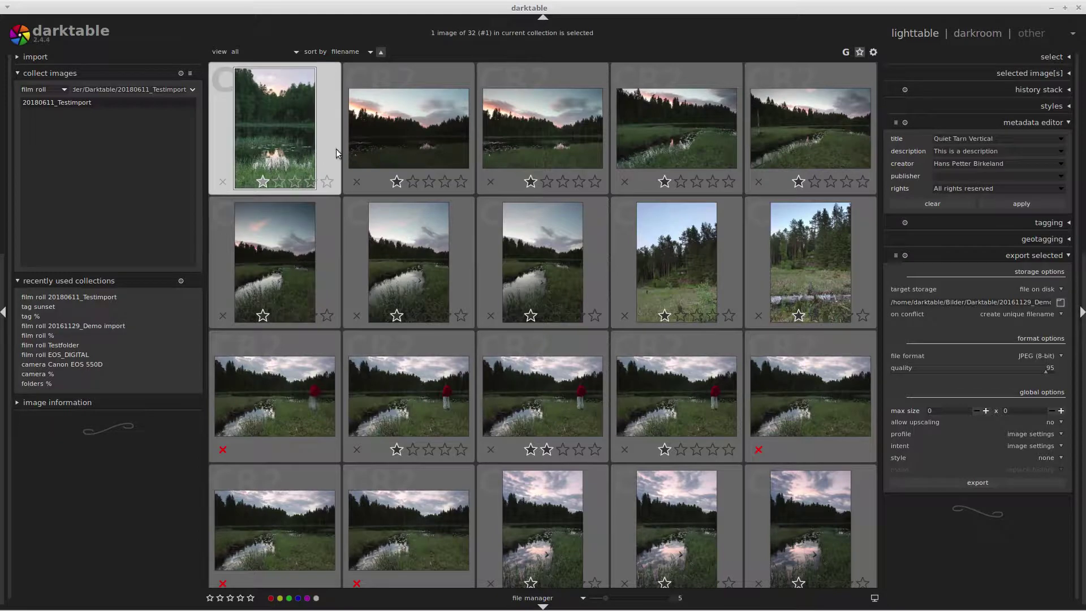
pyautogui.keyDown('ctrl'); pyautogui.click(667, 407); pyautogui.keyUp('ctrl')
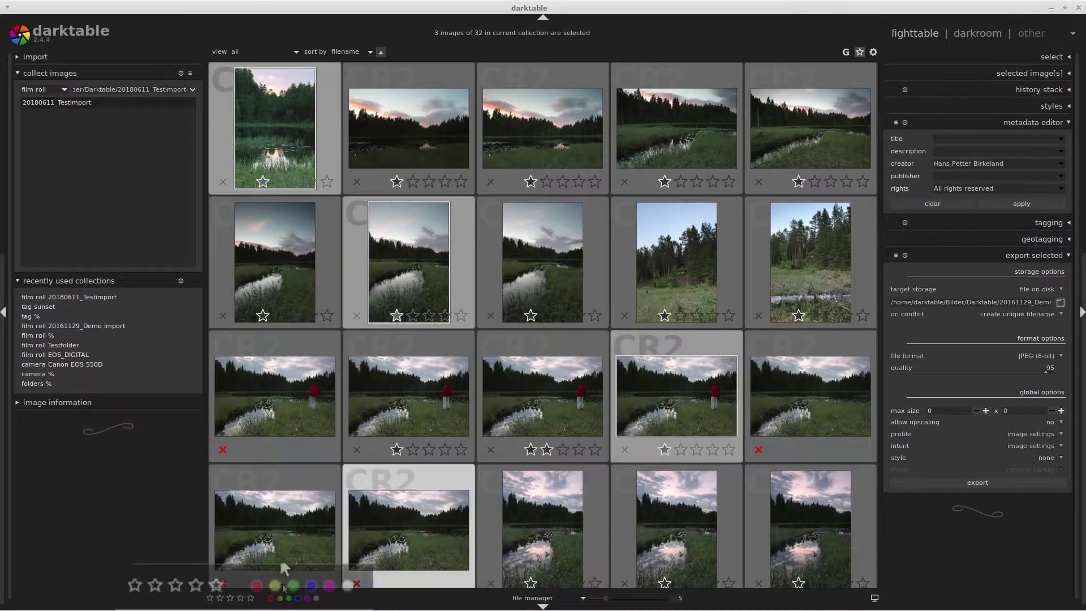
pyautogui.click(292, 586)
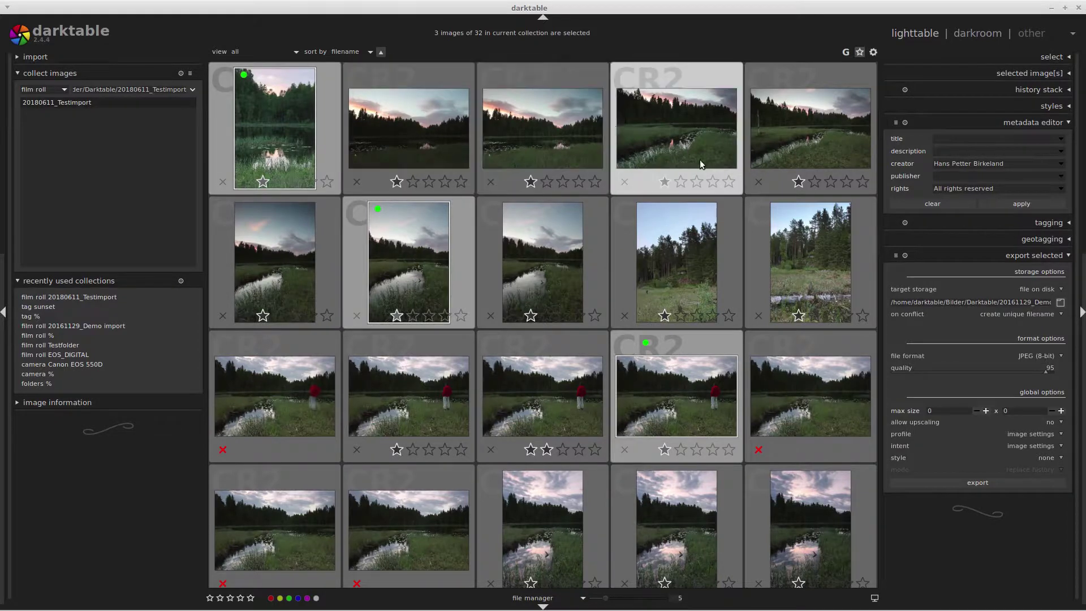
# Open the first lake photo in darkroom and warm its white balance temperature and tint
pyautogui.doubleClick(286, 120)
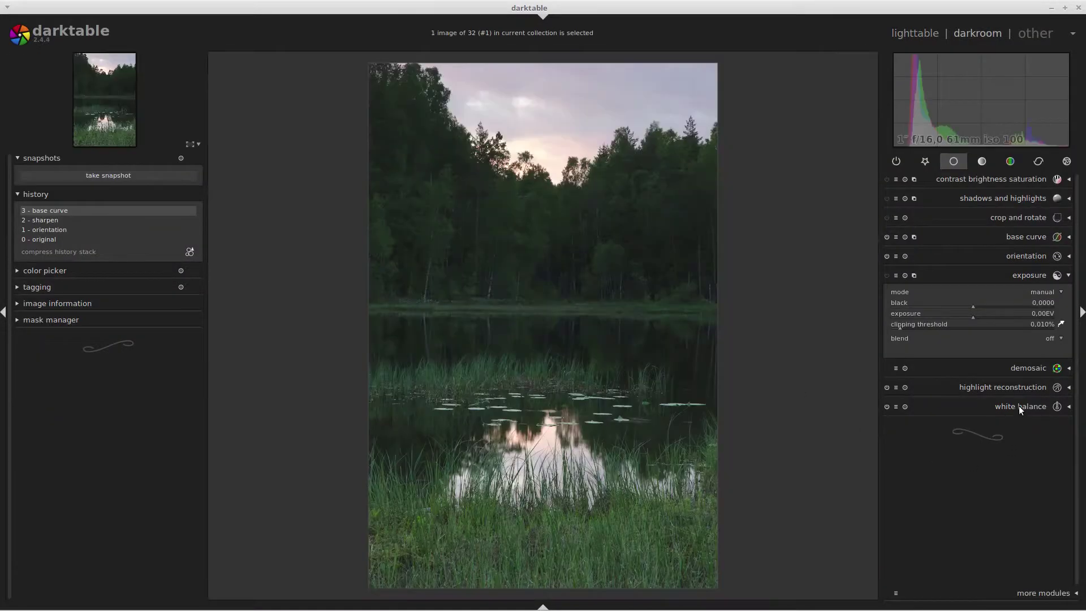
pyautogui.click(1018, 405)
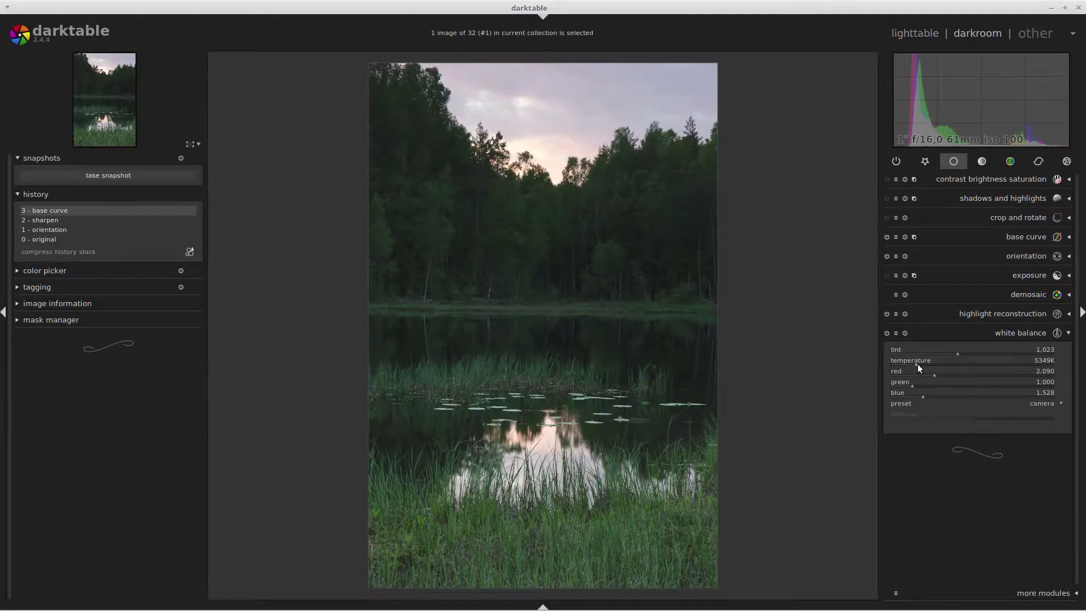
pyautogui.moveTo(915, 364); pyautogui.dragTo(918, 366)
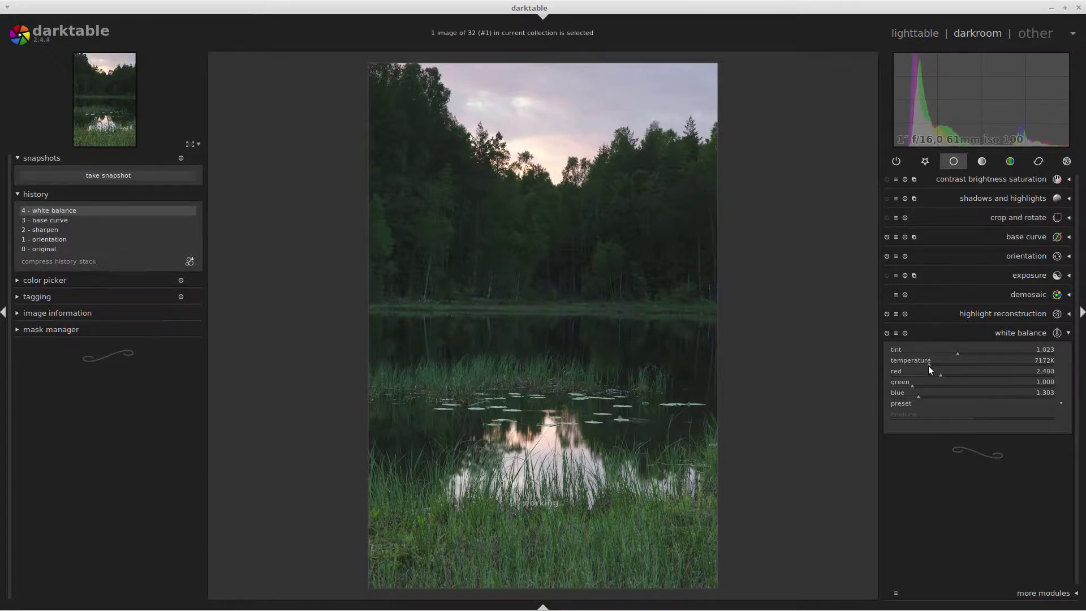
pyautogui.moveTo(956, 352); pyautogui.dragTo(954, 353)
# Lower the photo's exposure to -0.47 EV and return to the lighttable
pyautogui.click(1027, 275)
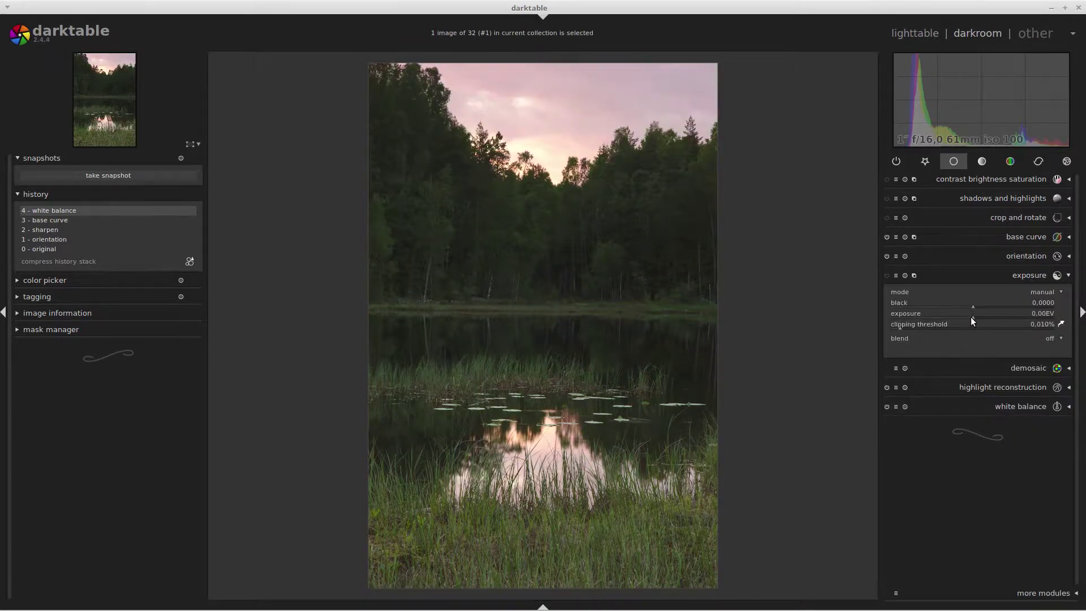
pyautogui.moveTo(972, 317); pyautogui.dragTo(958, 323)
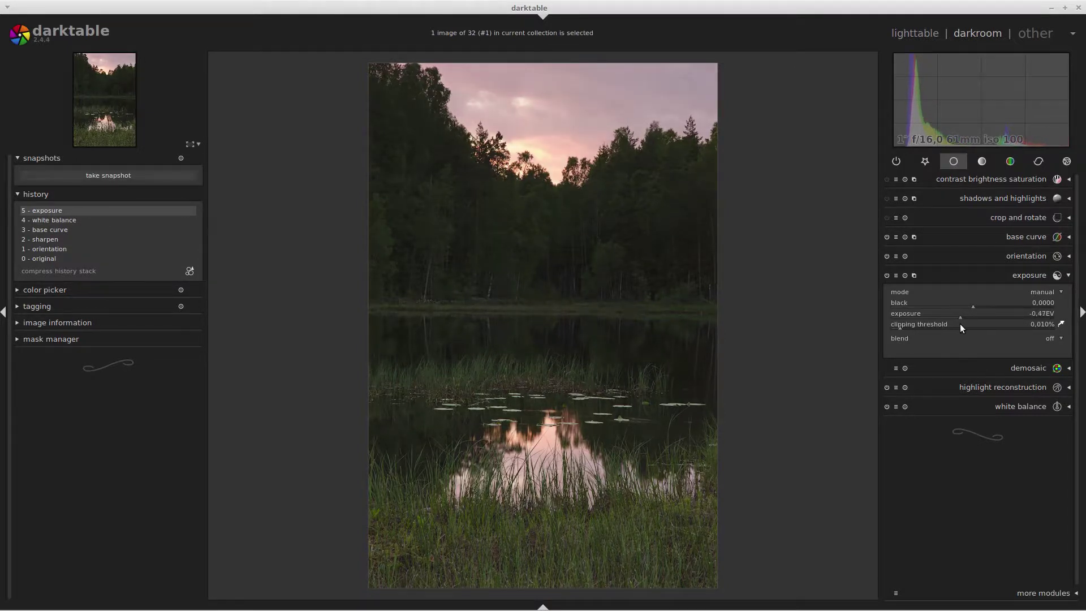
pyautogui.click(918, 33)
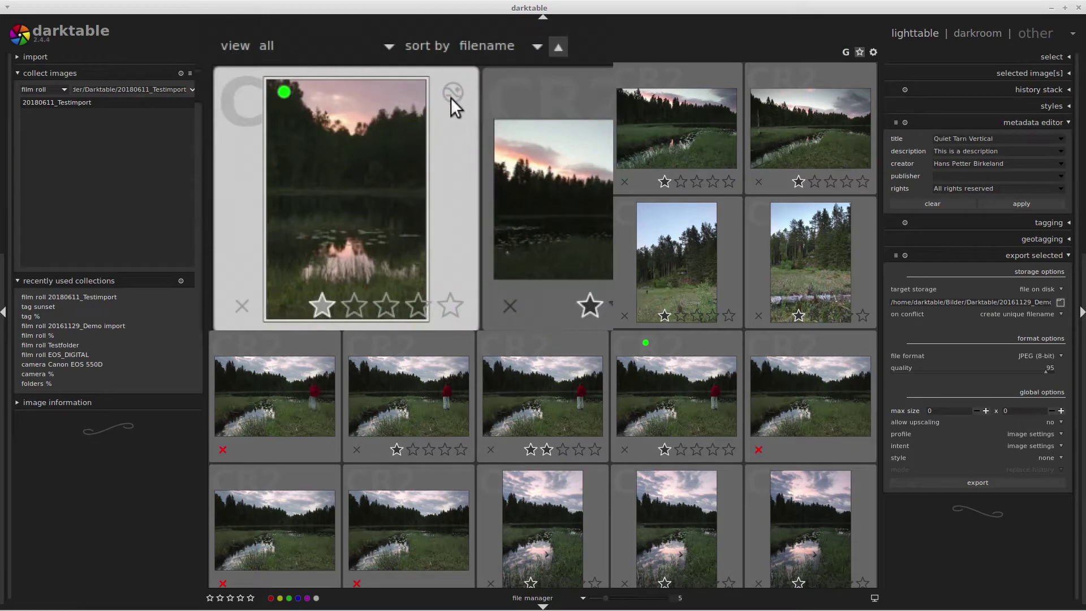
pyautogui.moveTo(452, 96)
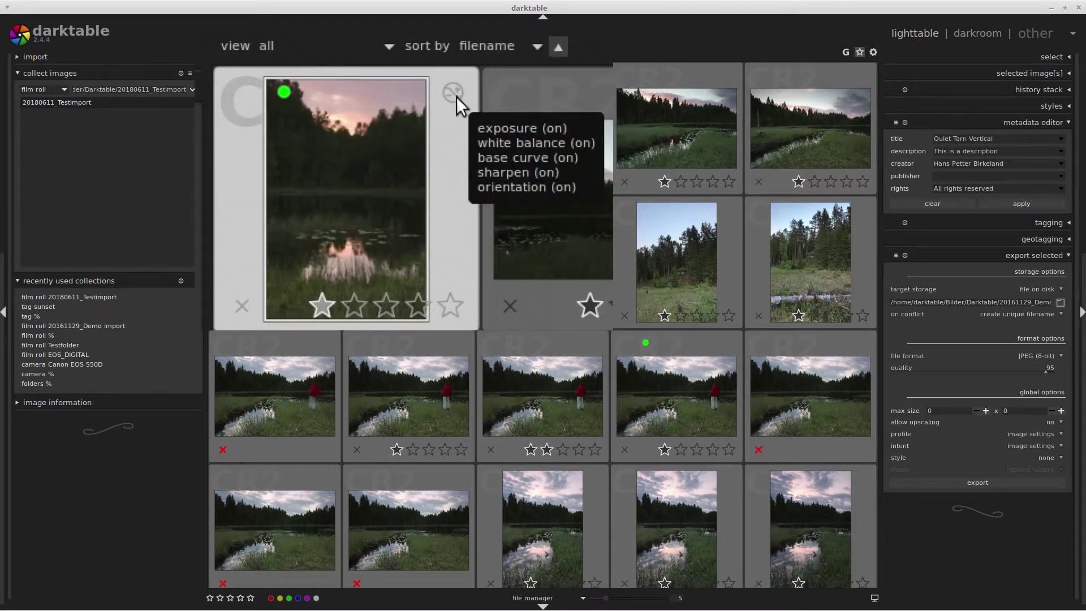